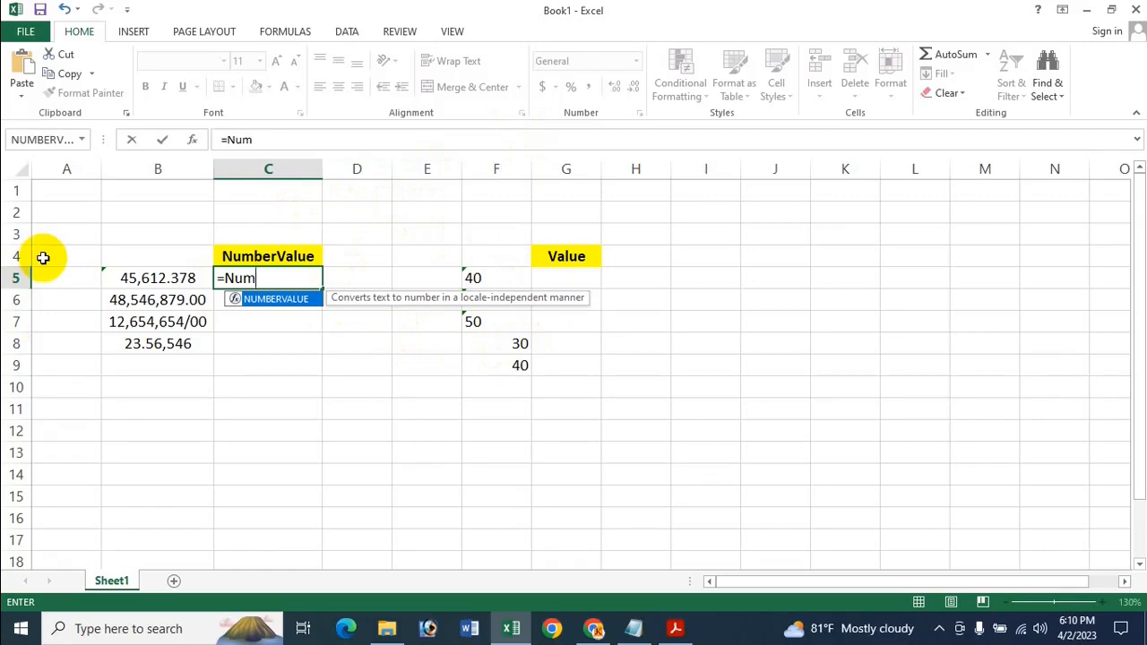
# Step: Complete the NUMBERVALUE formula in C5 to convert B5, using "." as decimal separator and "," as group separator
pyautogui.doubleClick(311, 309)
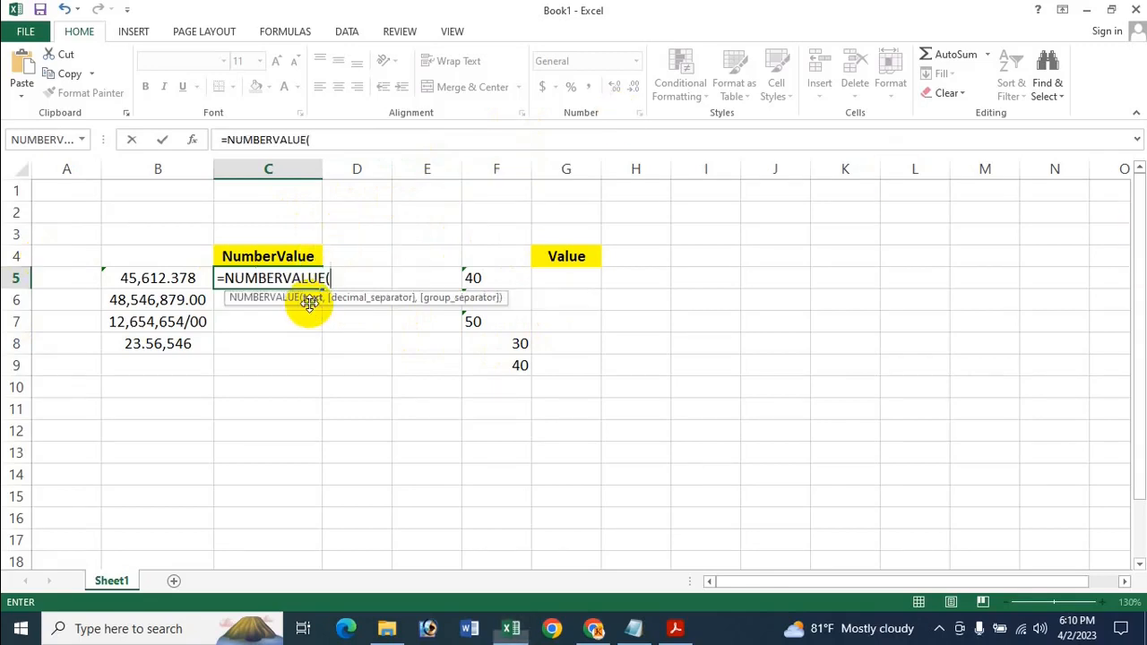
pyautogui.click(157, 276)
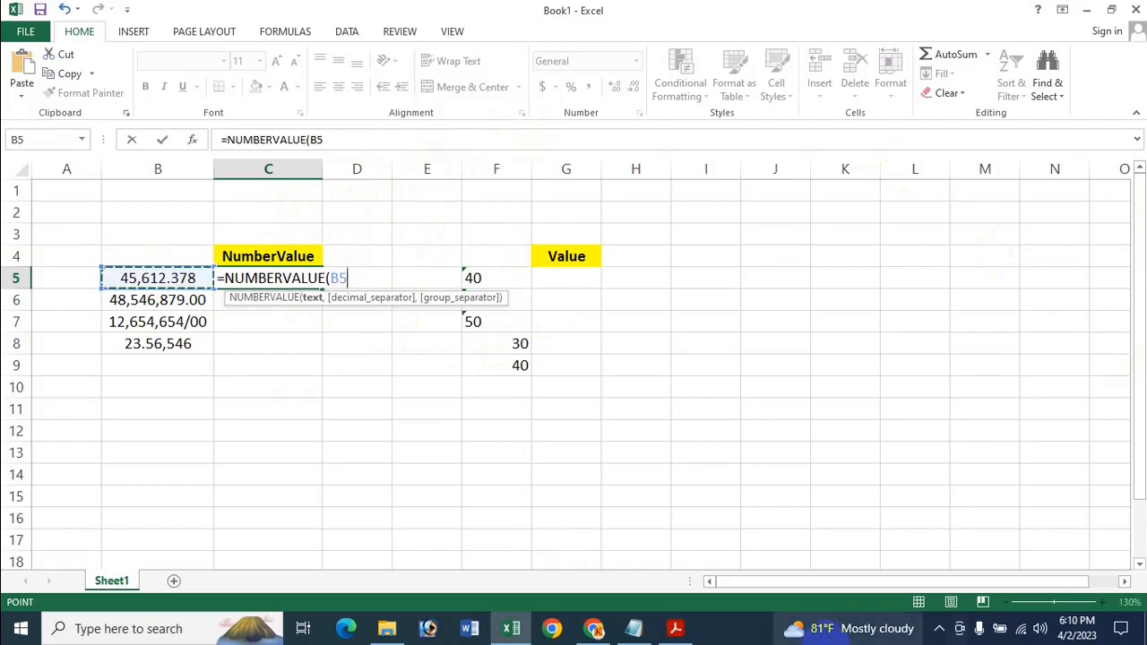
pyautogui.write(',')
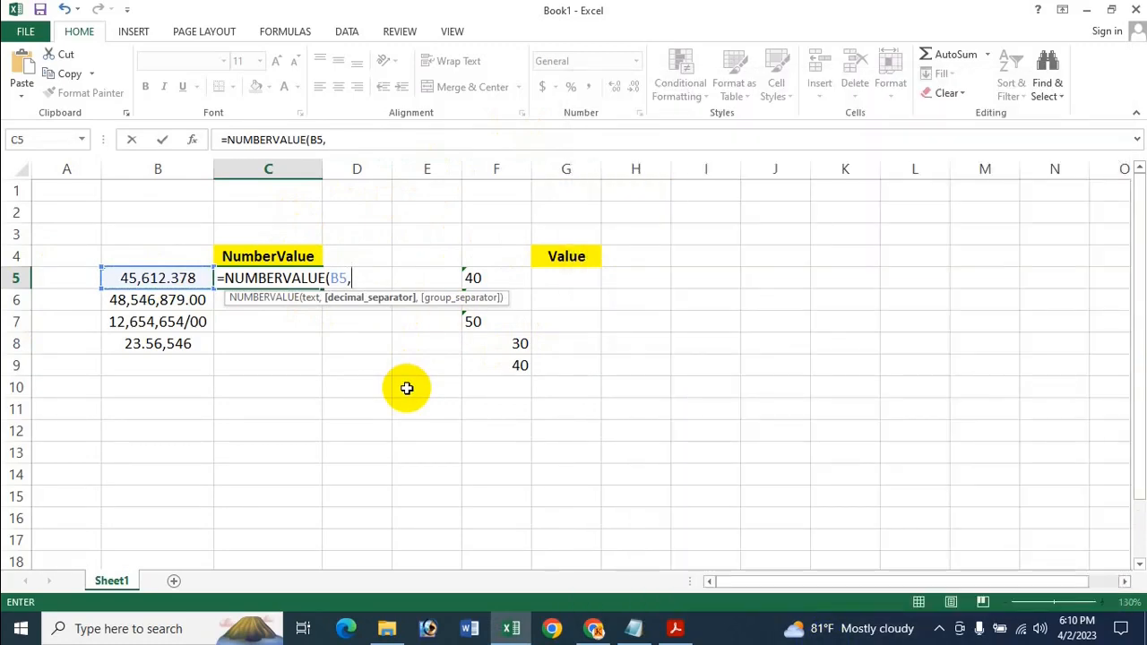
pyautogui.write('".",')
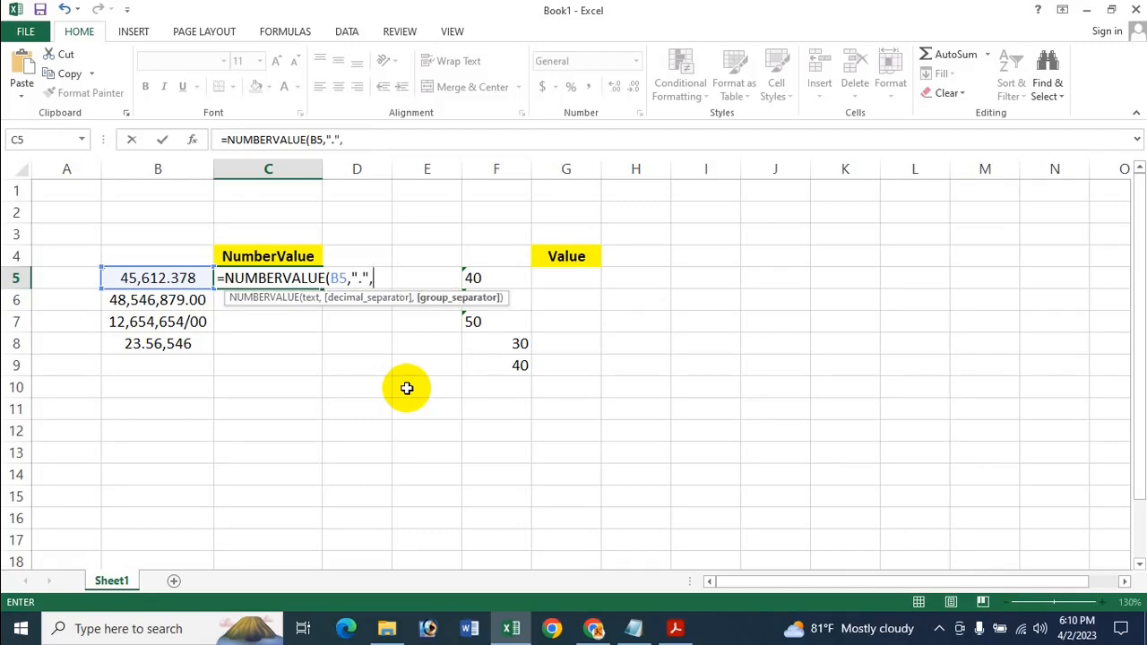
pyautogui.write('","')
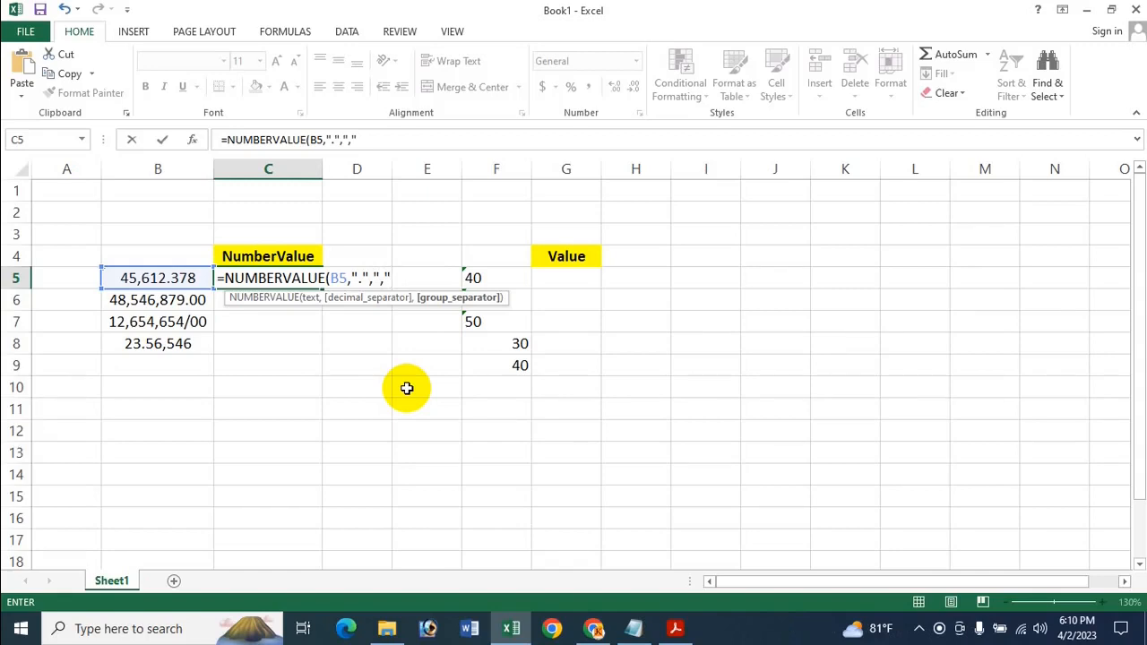
pyautogui.press('Return')
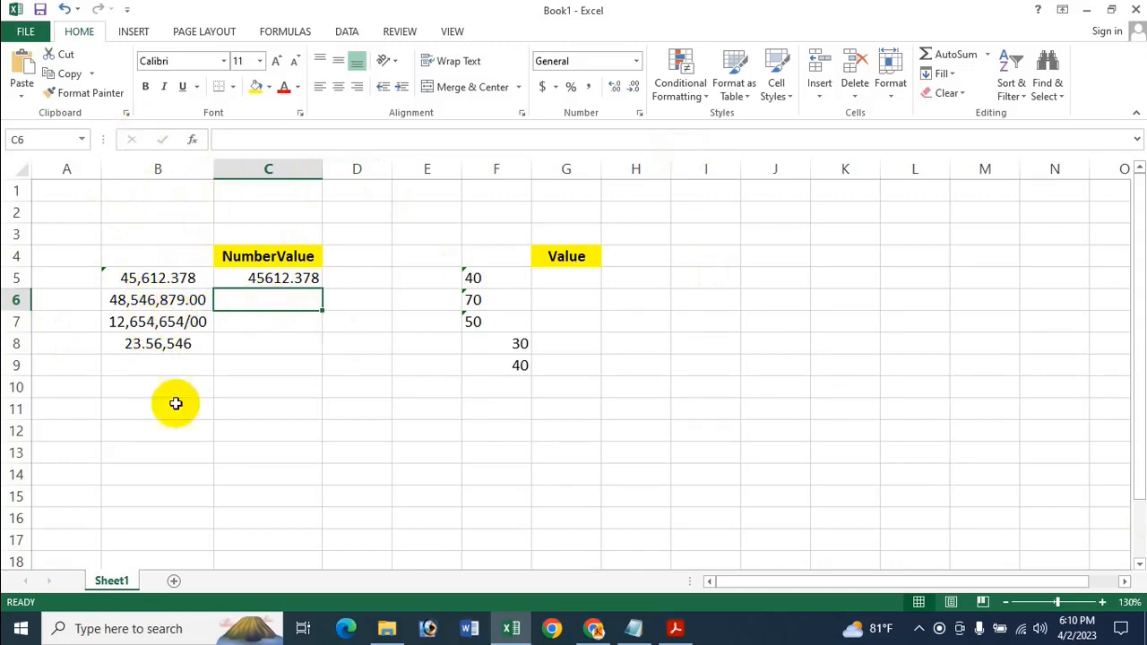
# Step: Examine the contents and number formats of source cells B5, B6 and B7
pyautogui.write('=')
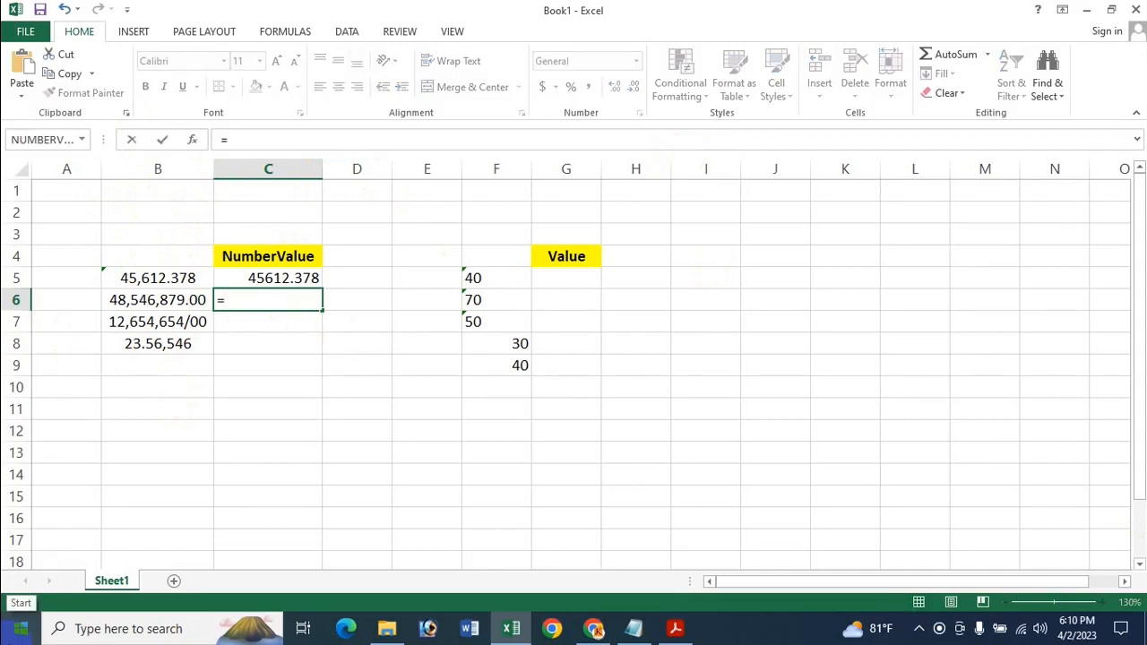
pyautogui.press('Escape')
pyautogui.click(199, 278)
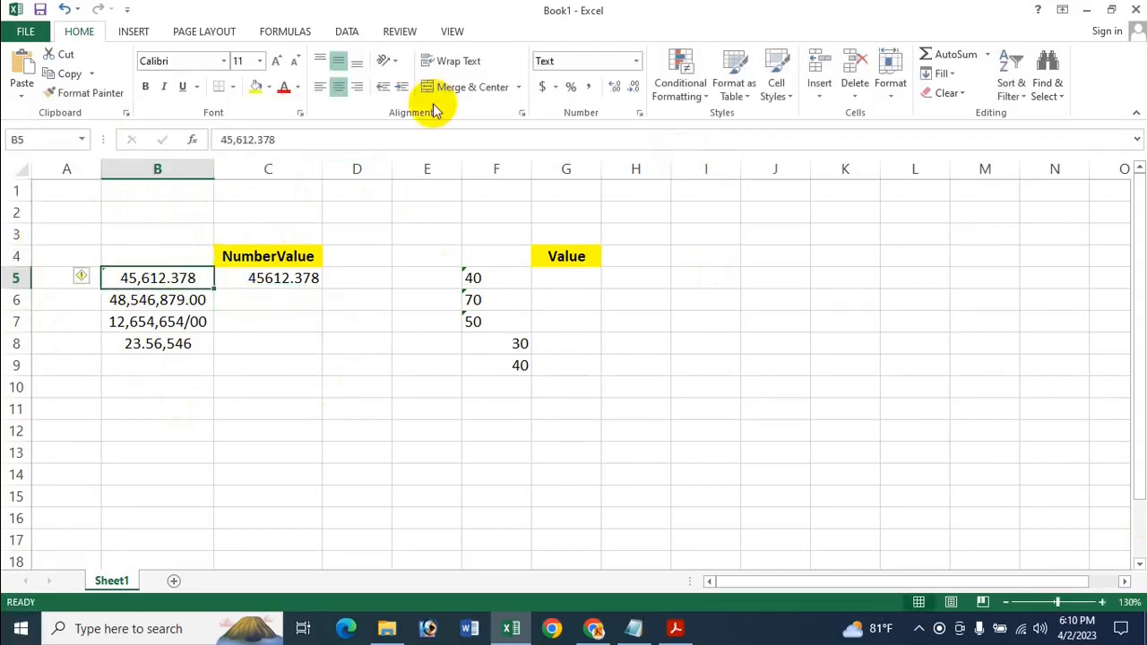
pyautogui.click(193, 299)
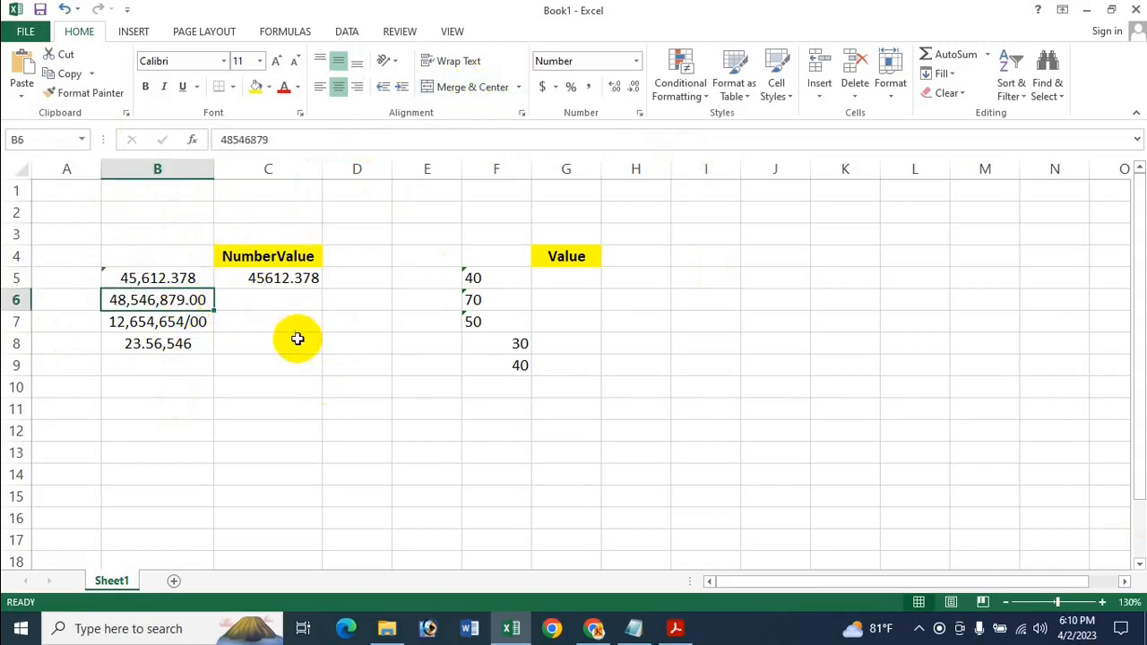
pyautogui.click(160, 324)
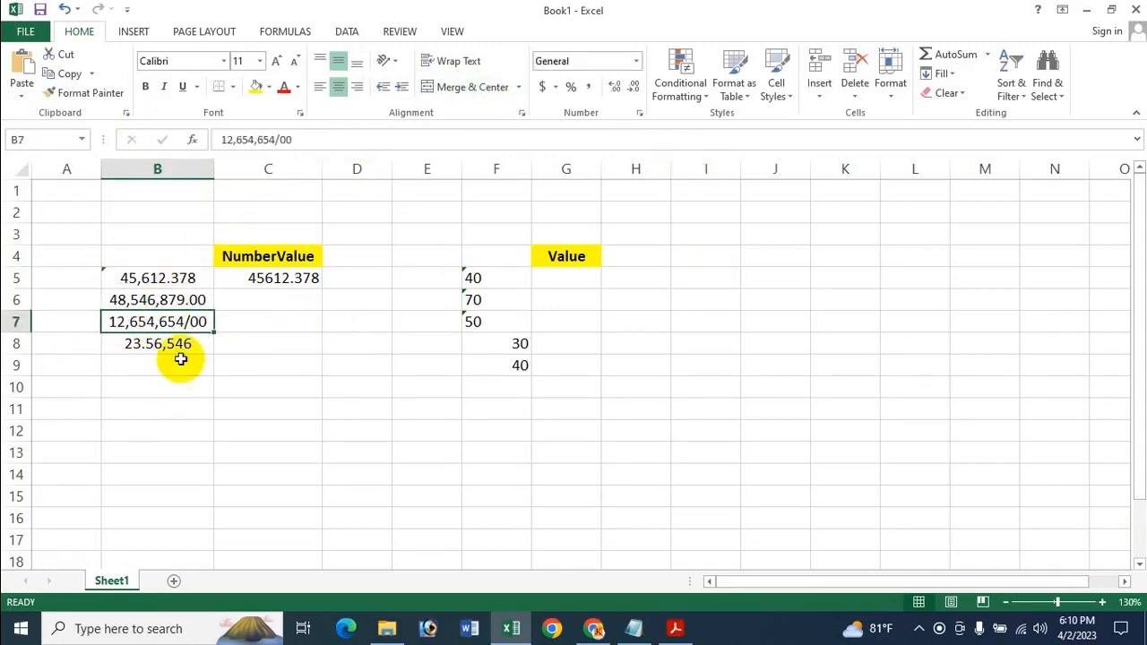
# Step: Enter a NUMBERVALUE formula in C6 that converts B6 with "." as decimal separator and "," as group separator
pyautogui.click(269, 304)
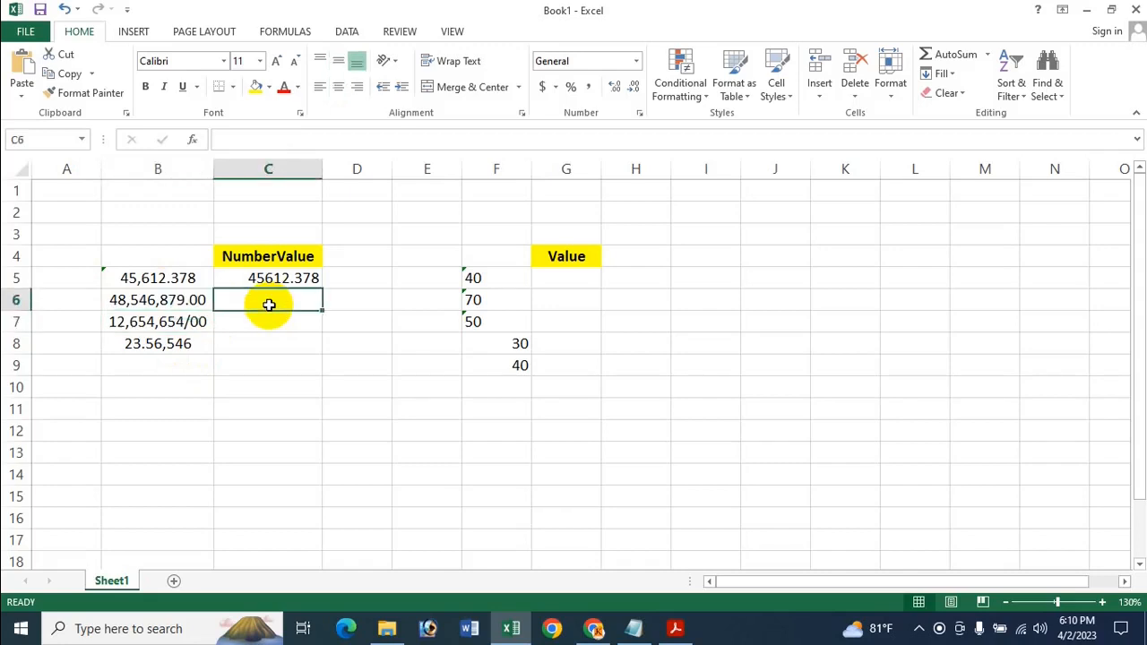
pyautogui.write('=Num')
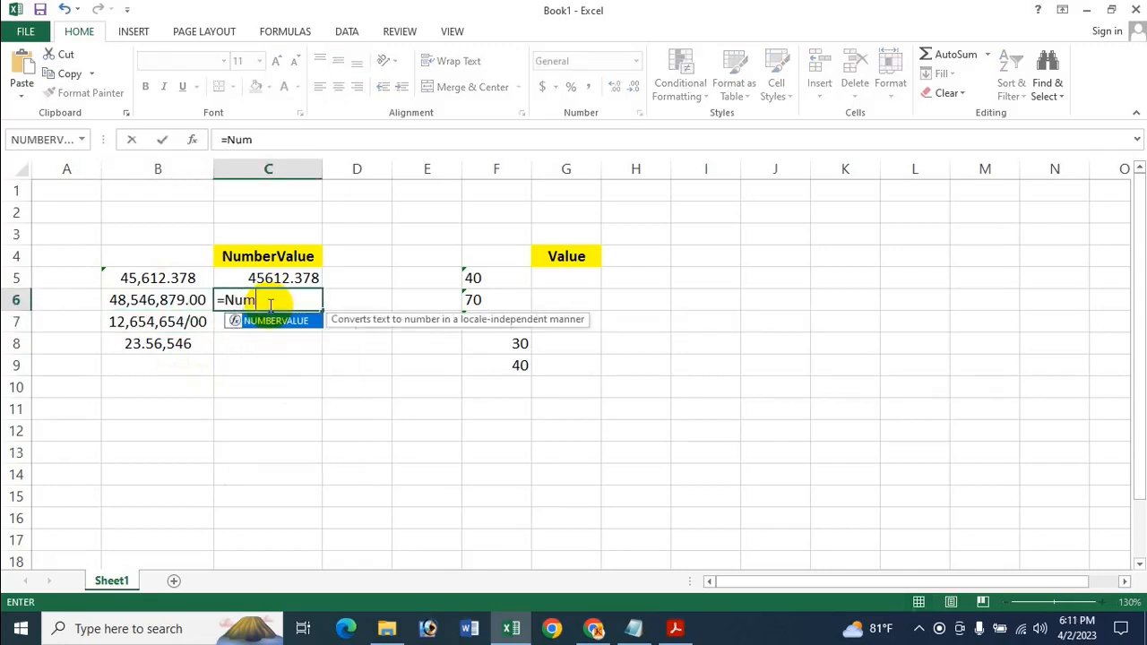
pyautogui.press('Tab')
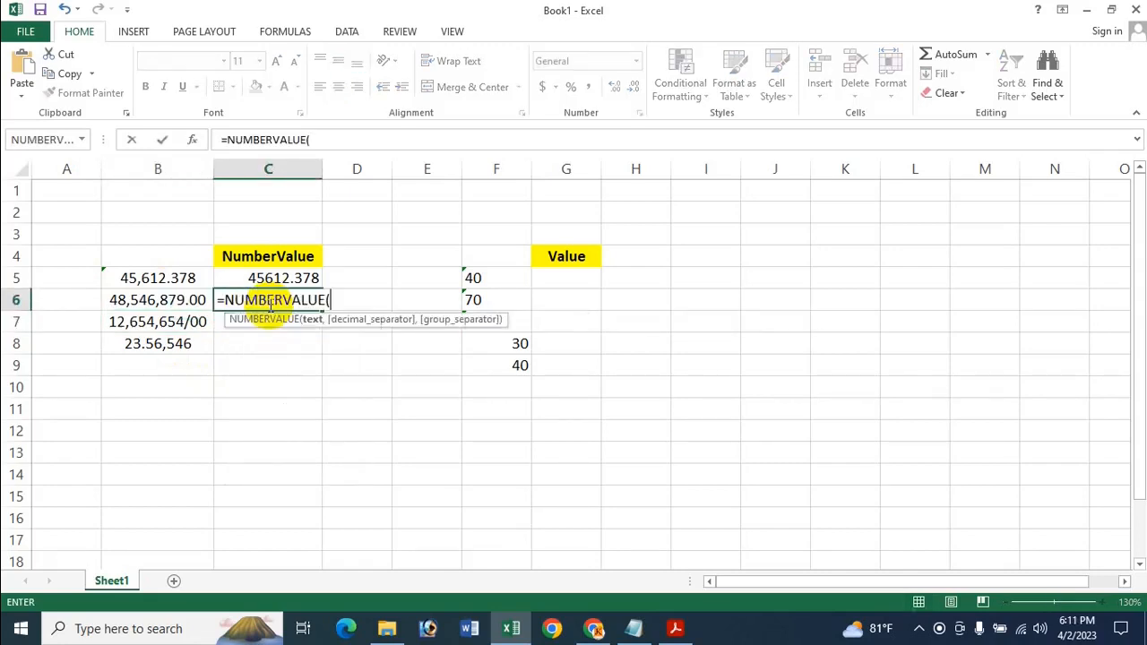
pyautogui.click(143, 302)
pyautogui.write(',')
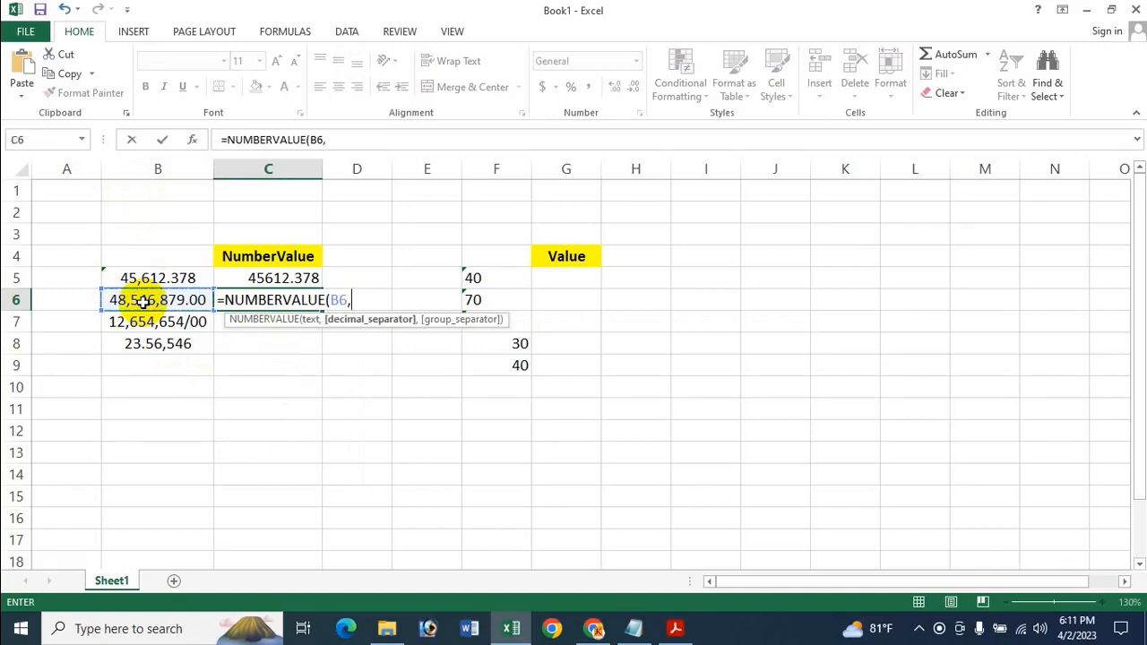
pyautogui.write('".",')
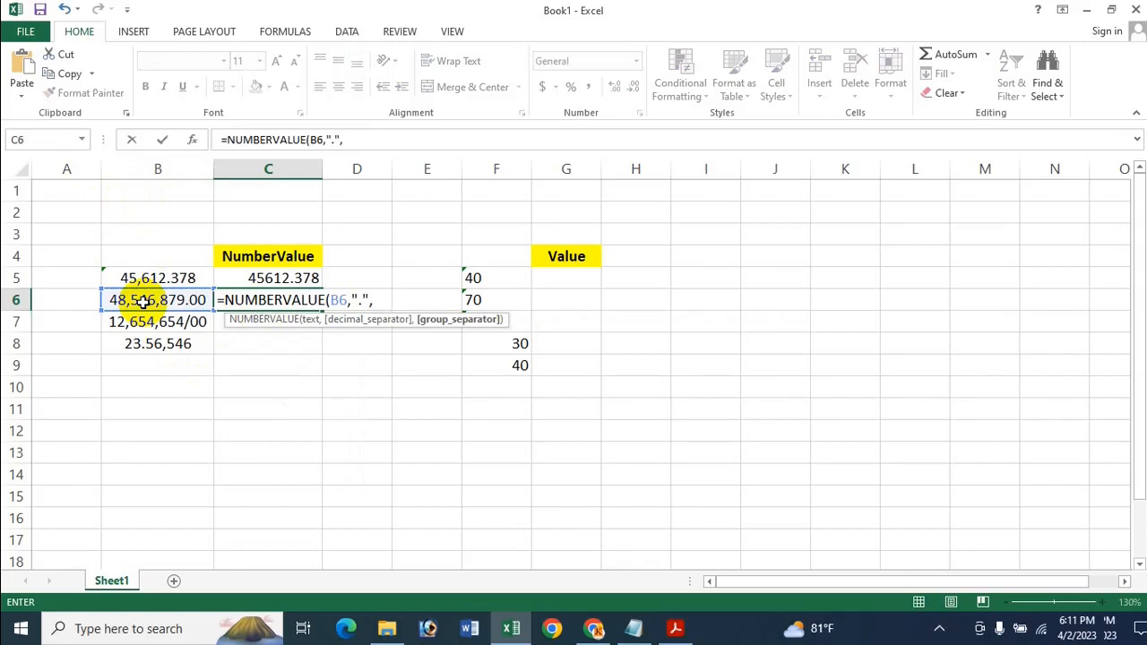
pyautogui.write('",')
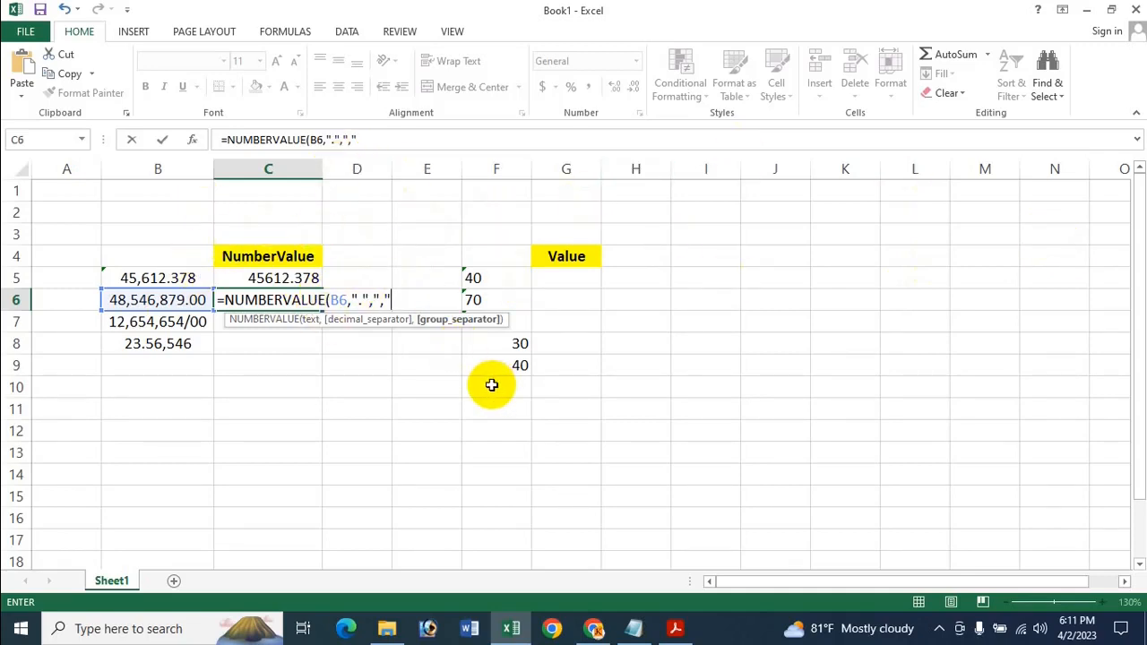
pyautogui.write(')')
pyautogui.press('Return')
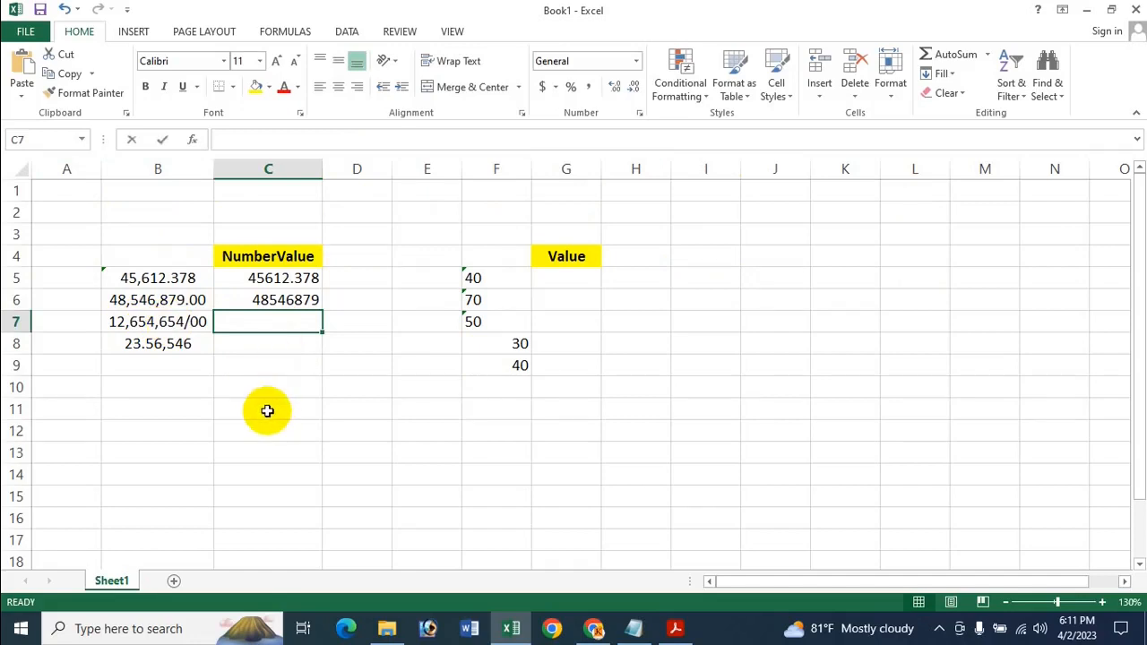
pyautogui.write('=Num')
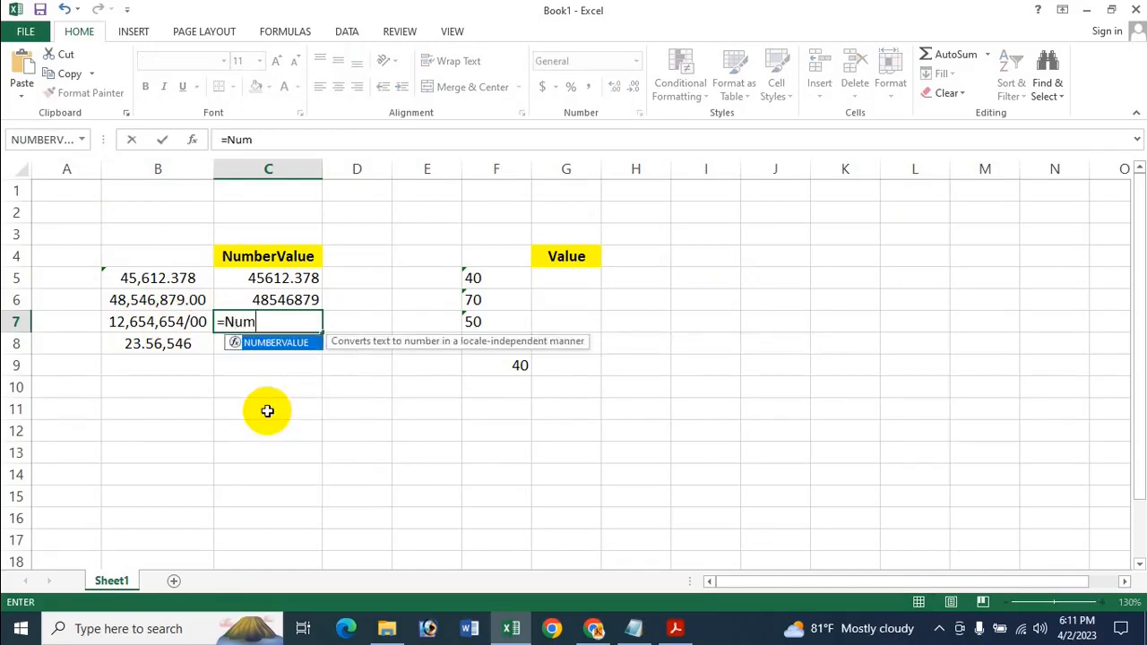
pyautogui.press('Right')
pyautogui.click(240, 323)
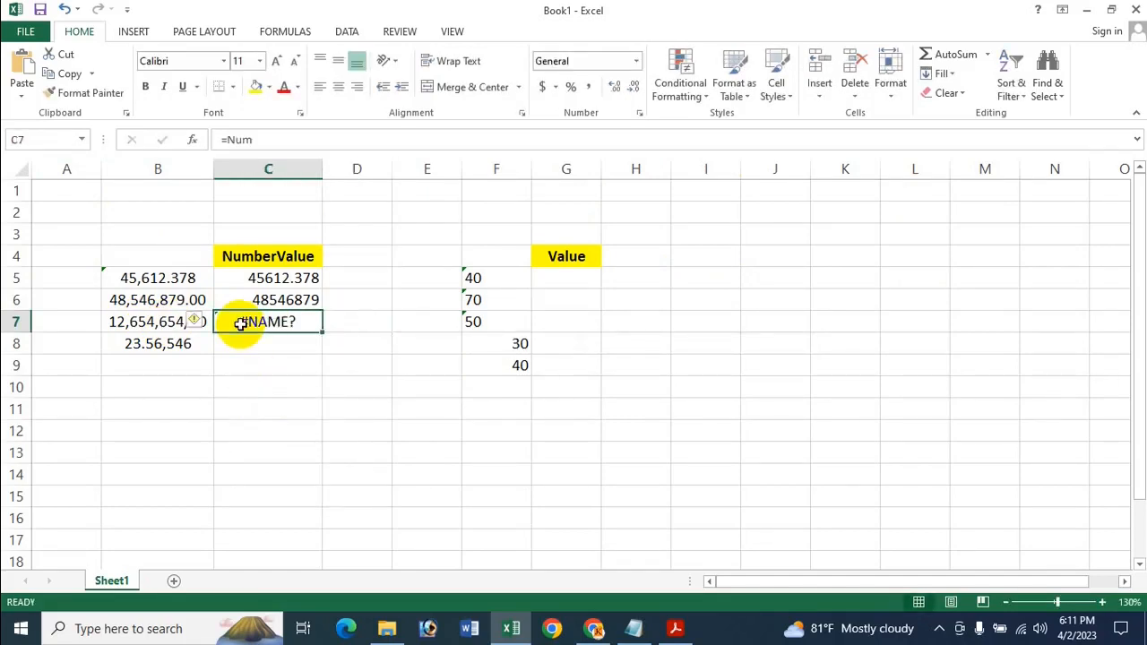
pyautogui.press('Delete')
pyautogui.write('nUM')
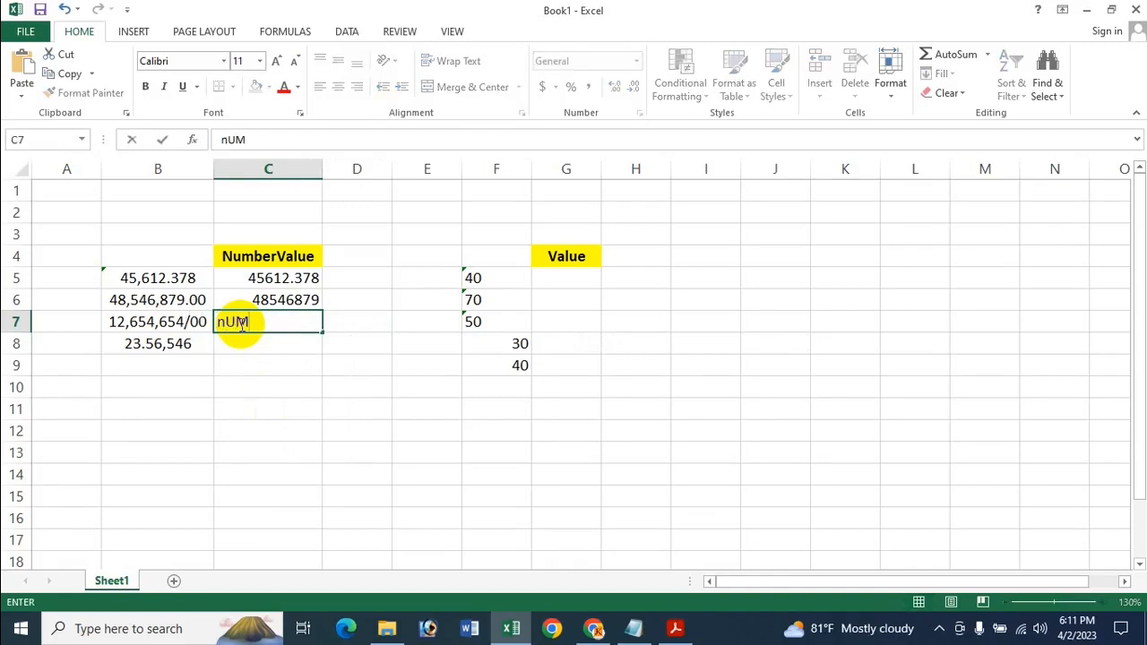
pyautogui.press('BackSpace')
pyautogui.press('BackSpace')
pyautogui.press('BackSpace')
# Step: Enter a NUMBERVALUE formula in C7 that converts B7 with "/" as decimal separator and "," as group separator
pyautogui.write('=nUM')
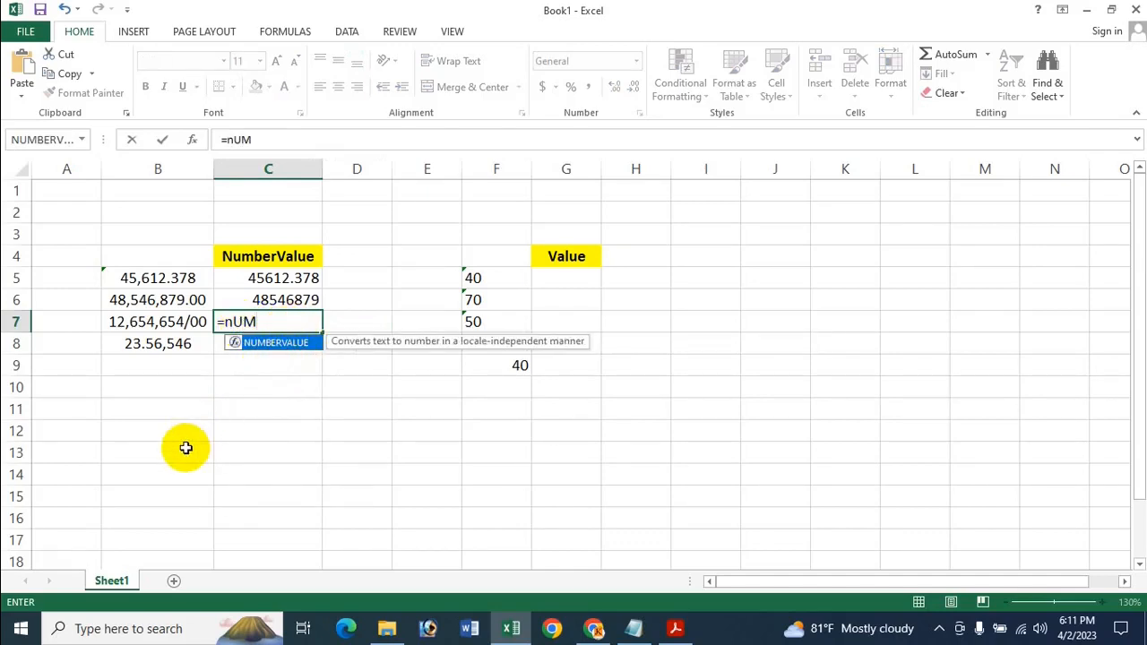
pyautogui.press('Escape')
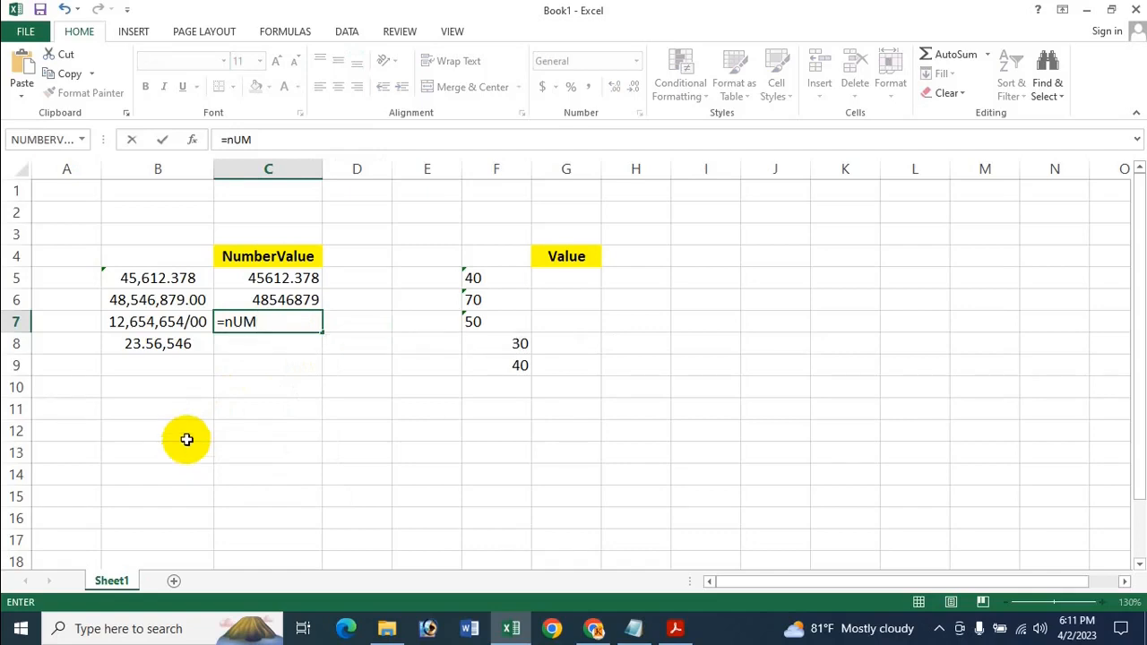
pyautogui.press('BackSpace')
pyautogui.press('BackSpace')
pyautogui.press('BackSpace')
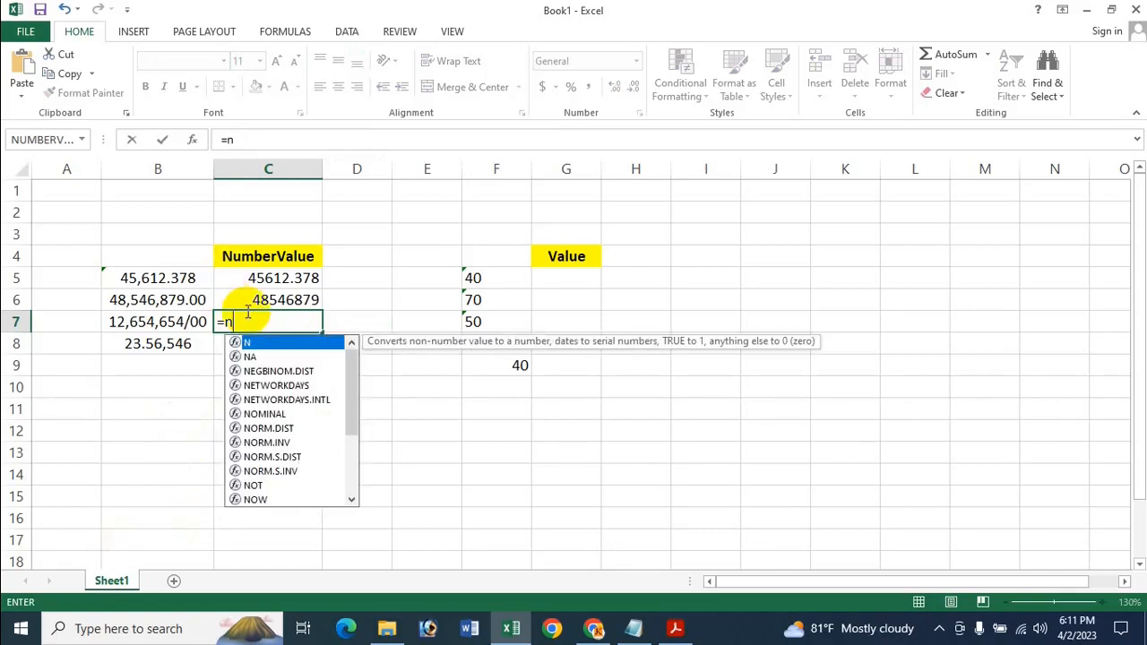
pyautogui.write('Num')
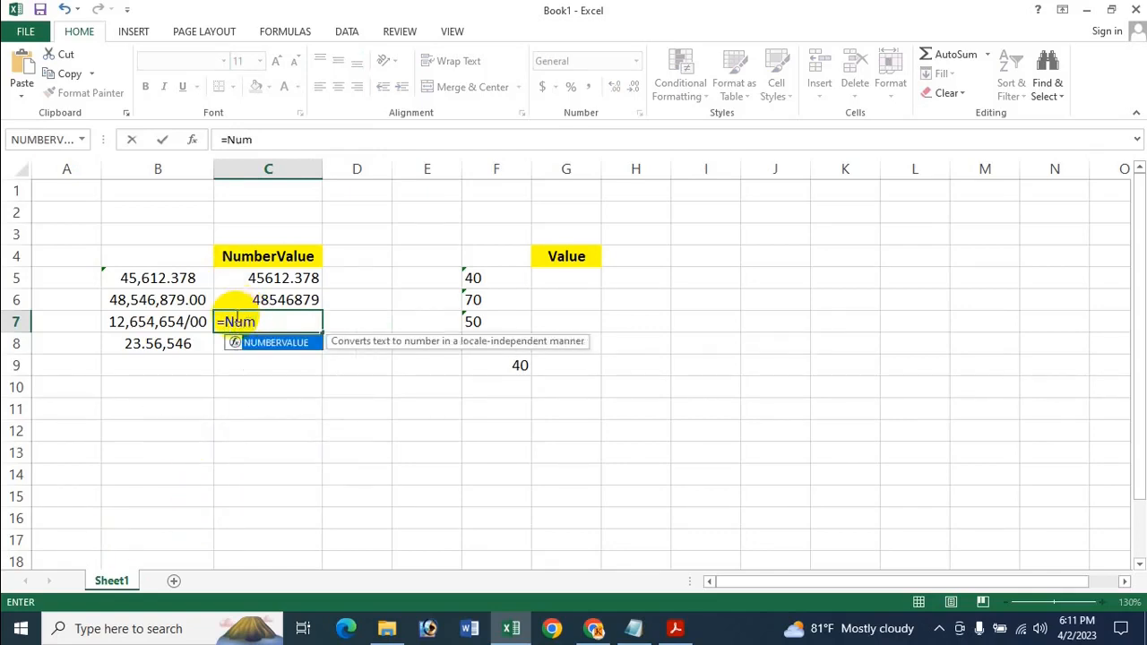
pyautogui.doubleClick(233, 344)
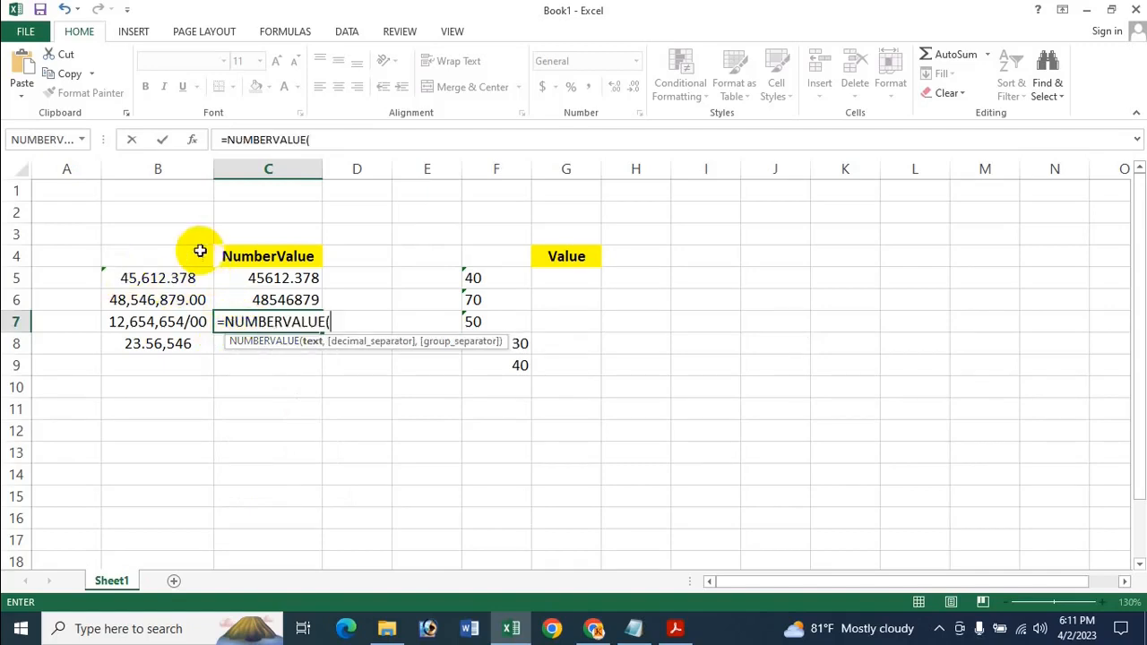
pyautogui.click(169, 324)
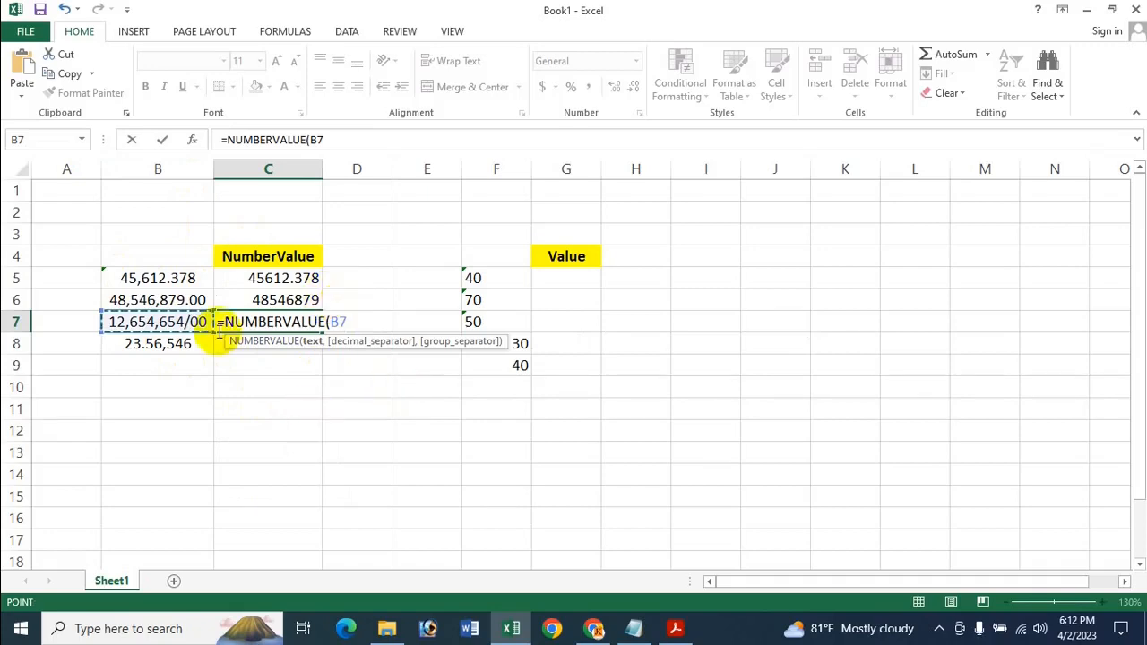
pyautogui.write(',')
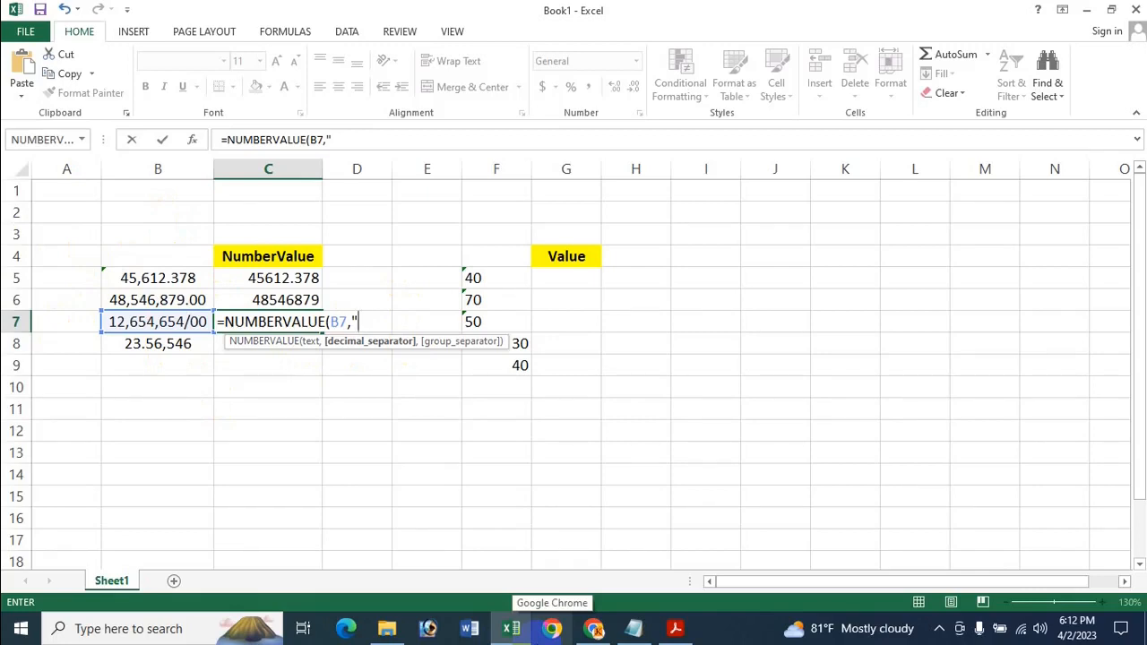
pyautogui.write('/"')
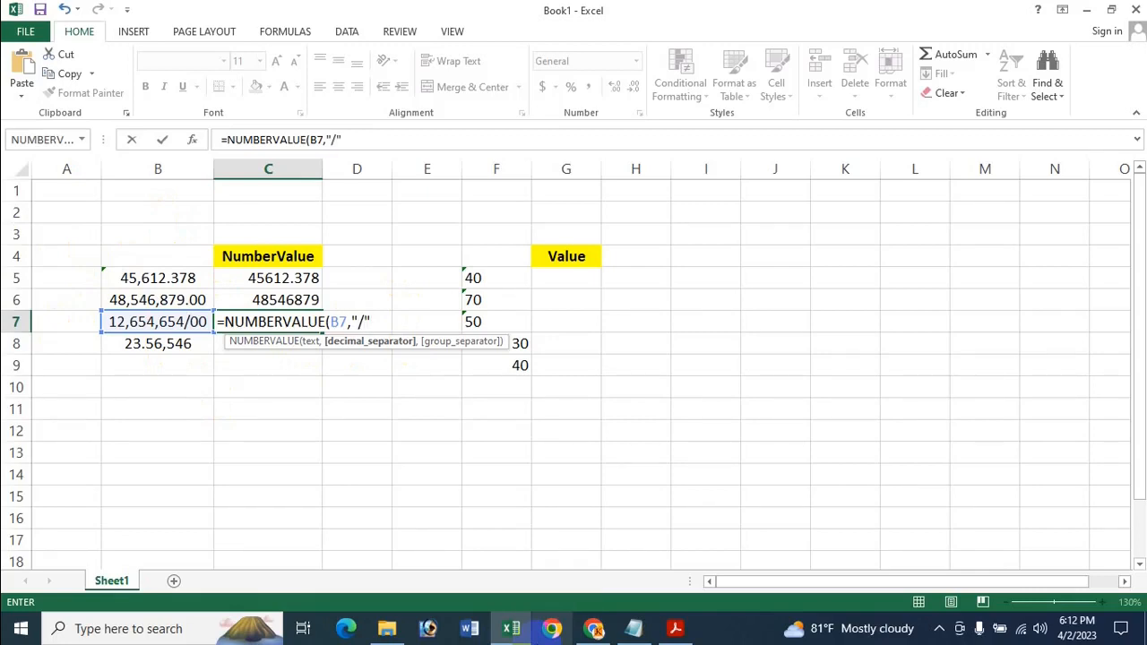
pyautogui.write(',')
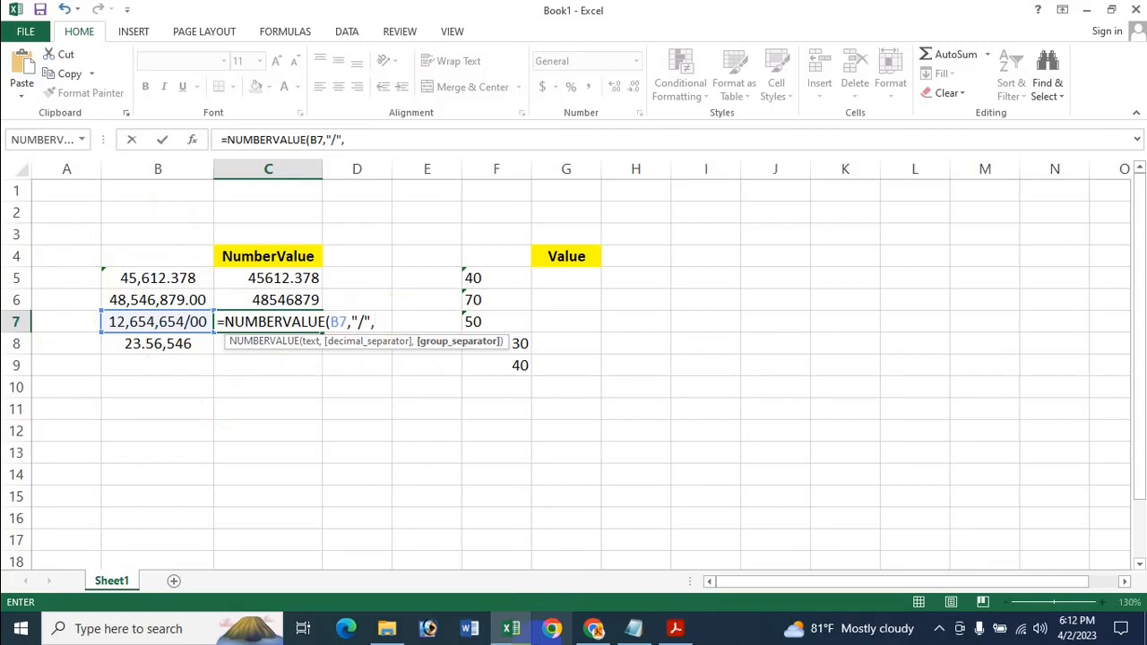
pyautogui.write('")')
pyautogui.press('Return')
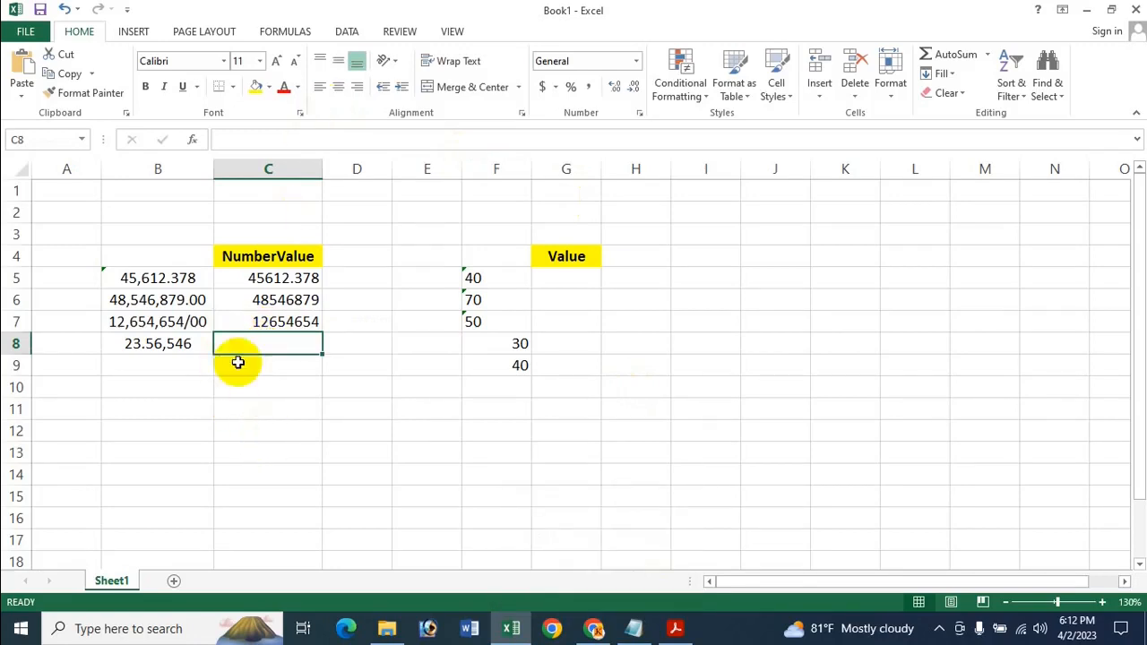
# Step: Enter a NUMBERVALUE formula in C8 that converts B8 with "," as decimal separator and "." as group separator
pyautogui.write('=')
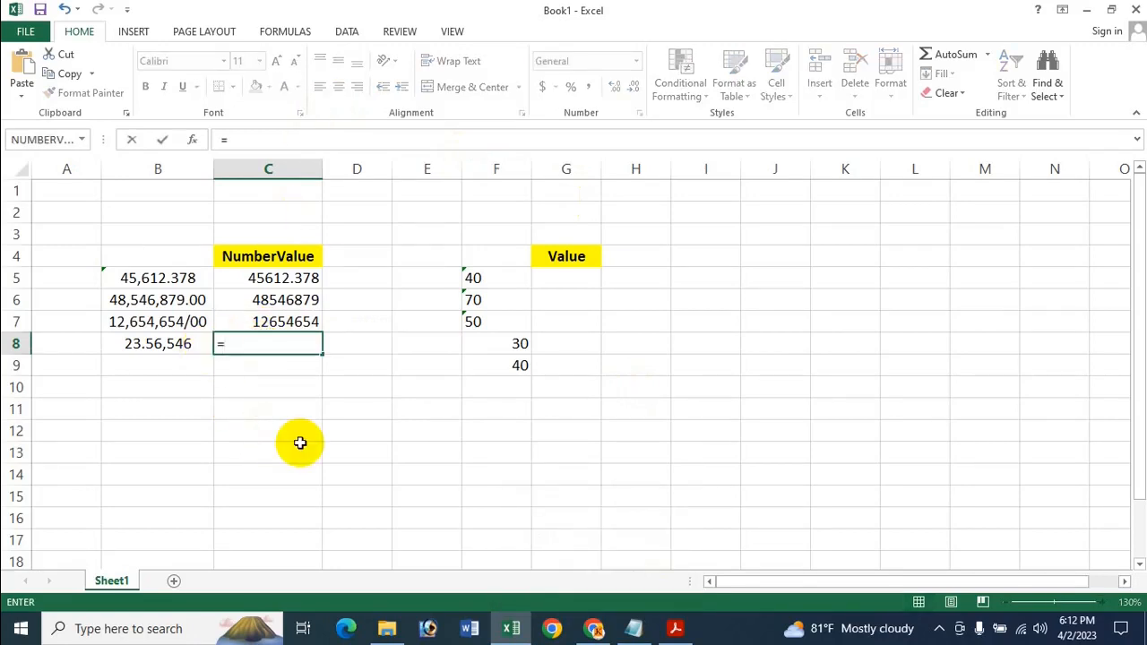
pyautogui.write('Num')
pyautogui.press('Tab')
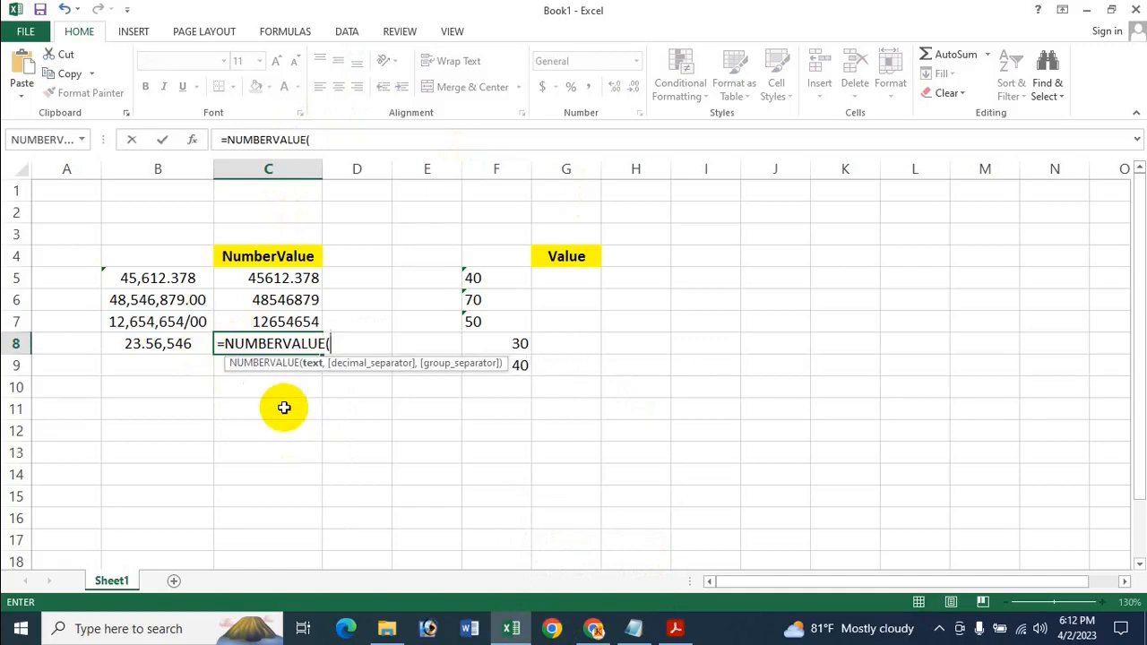
pyautogui.click(141, 346)
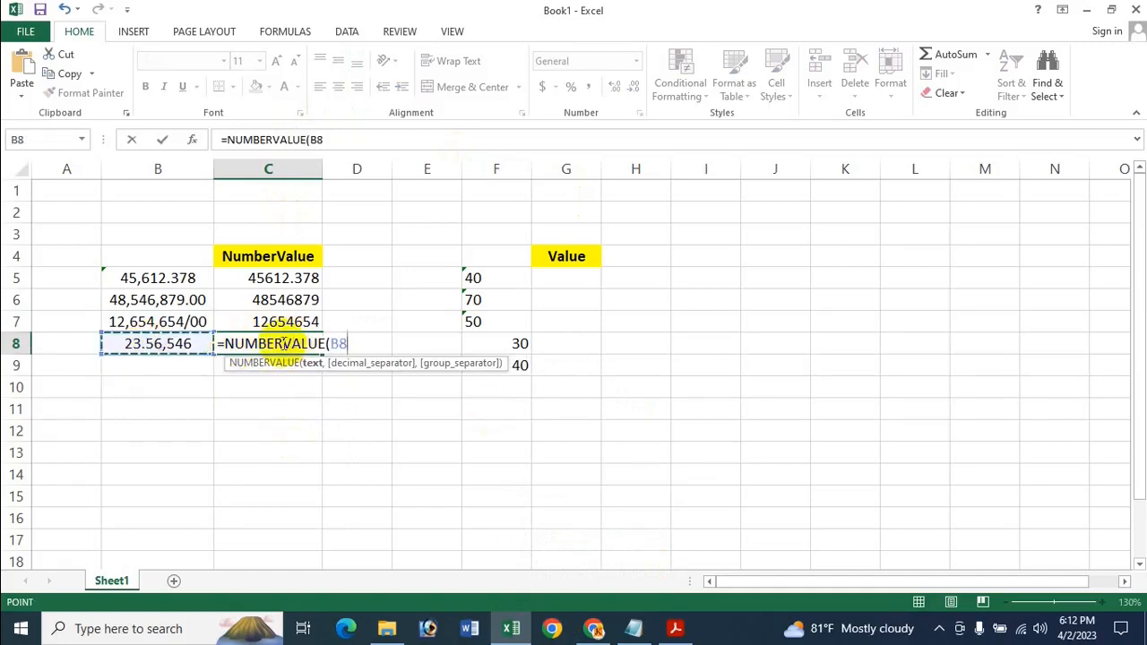
pyautogui.write(',",",".')
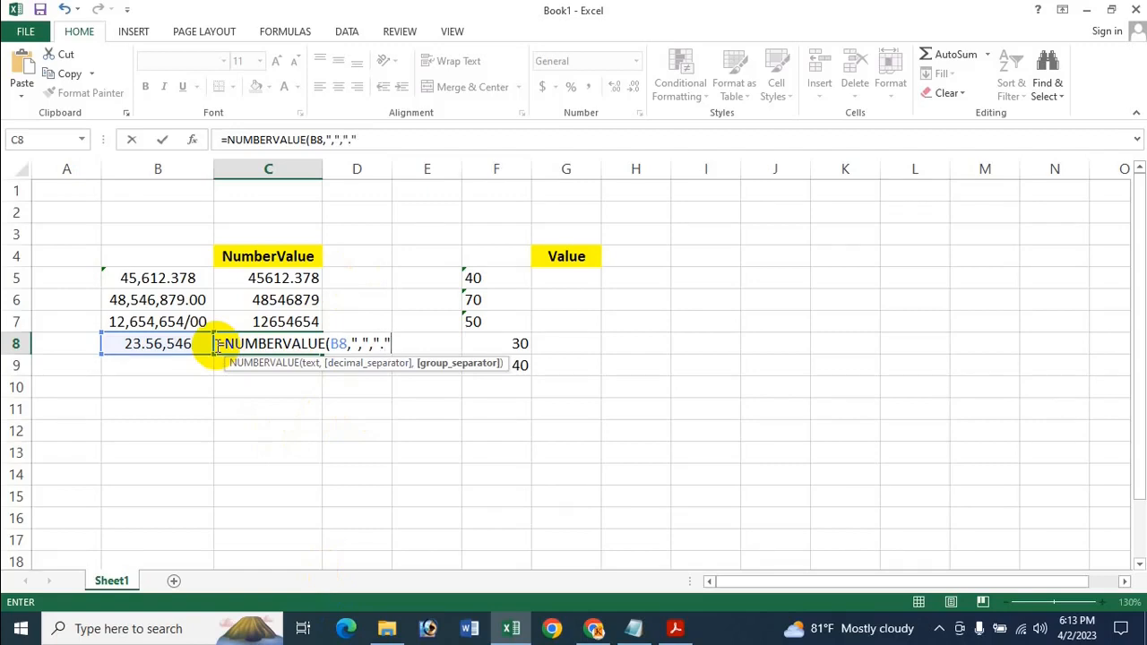
pyautogui.write(')')
pyautogui.press('Return')
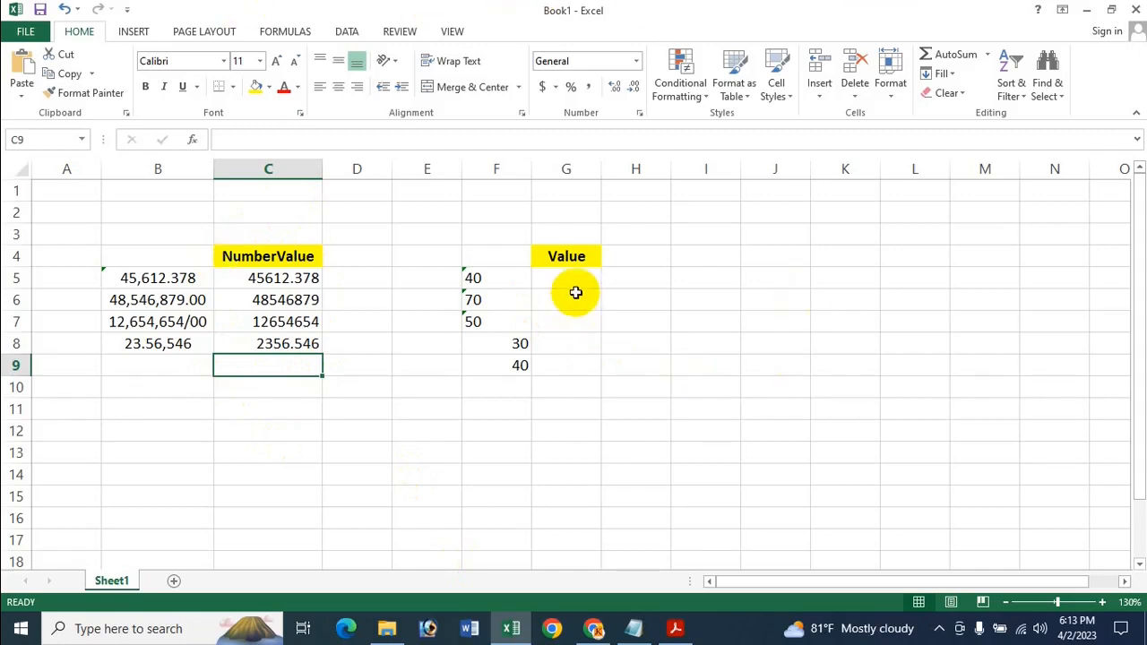
# Step: Clear the NumberValue results in column C and enter a NUMBERVALUE formula in C5 for B5, with "." as decimal and "," as group separator
pyautogui.moveTo(304, 279); pyautogui.dragTo(278, 384)
pyautogui.press('Delete')
pyautogui.click(283, 274)
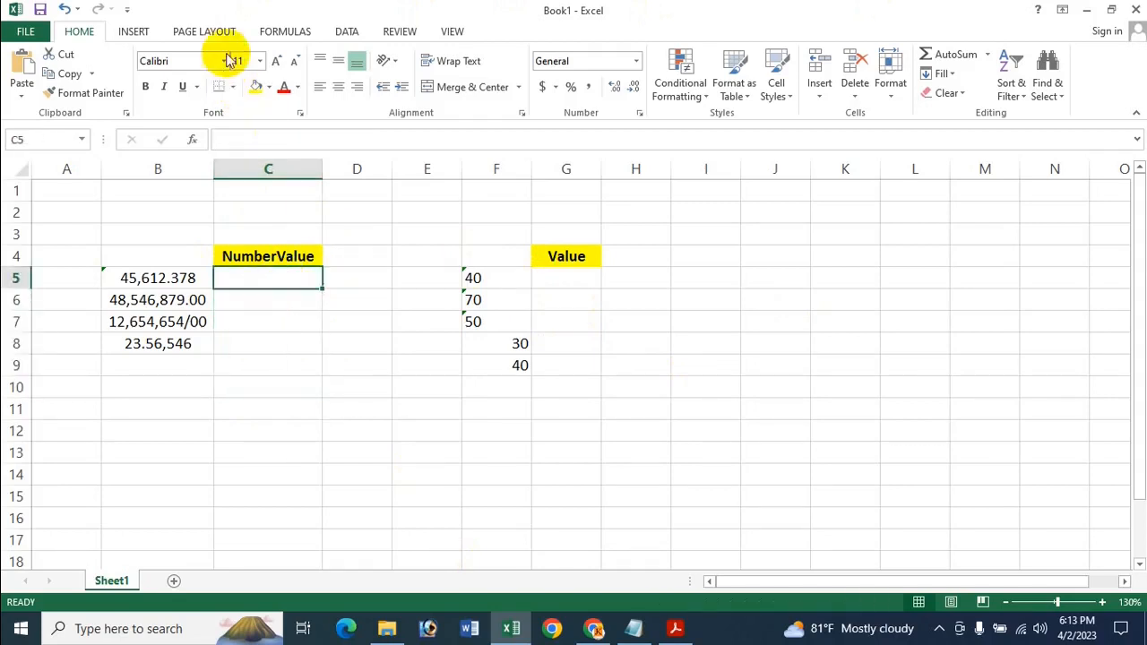
pyautogui.click(282, 31)
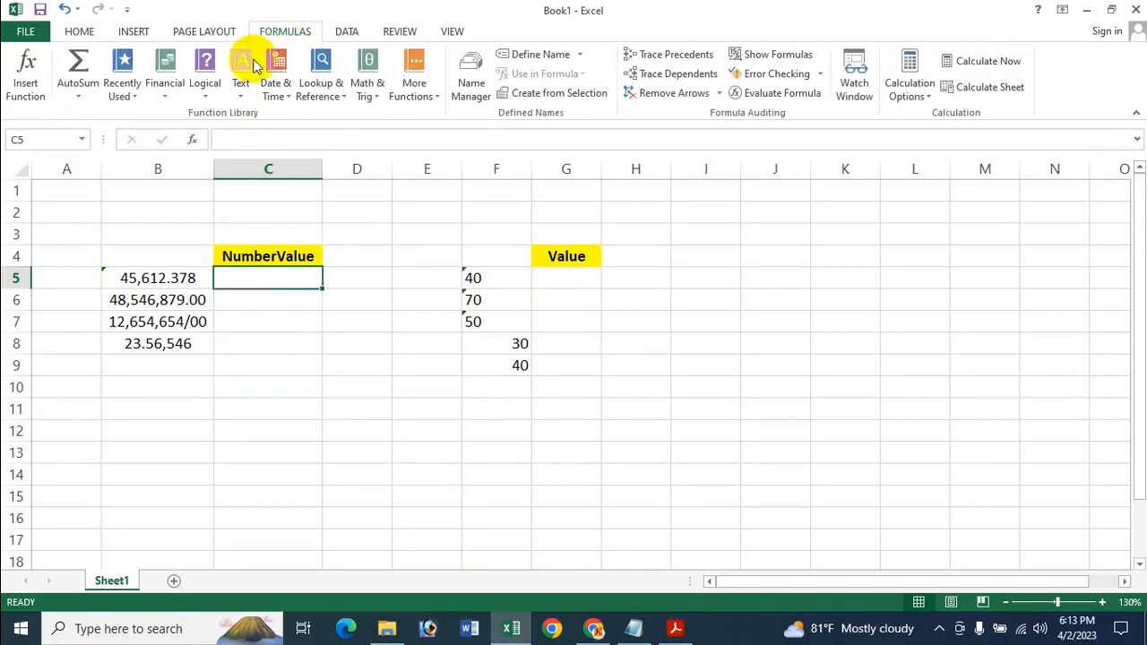
pyautogui.click(240, 76)
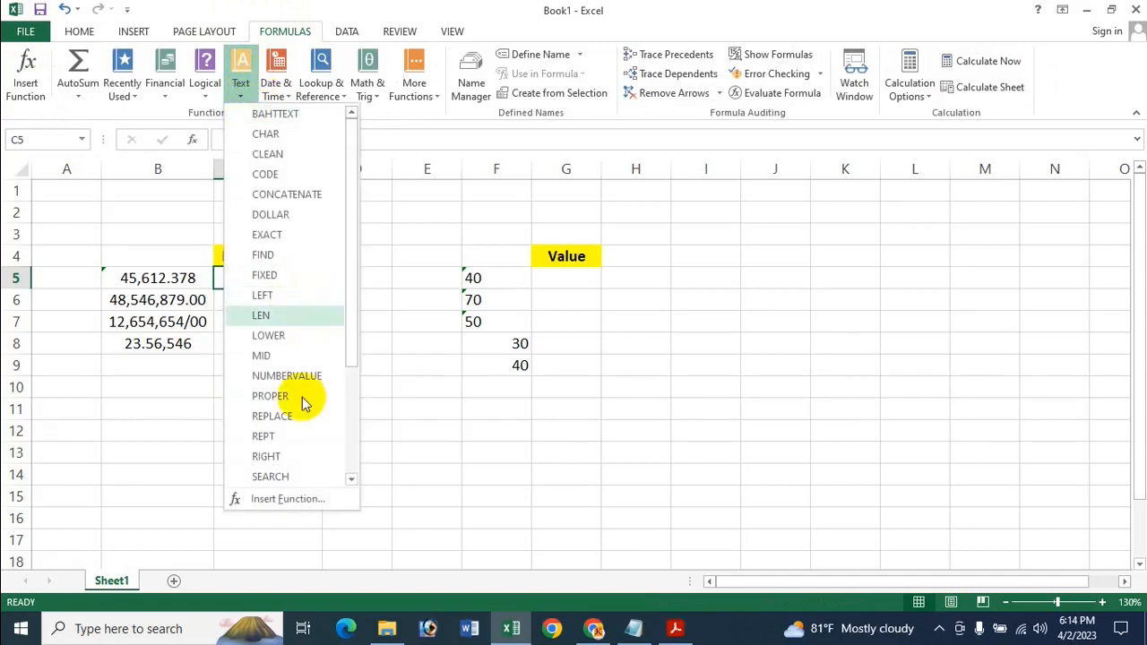
pyautogui.click(305, 369)
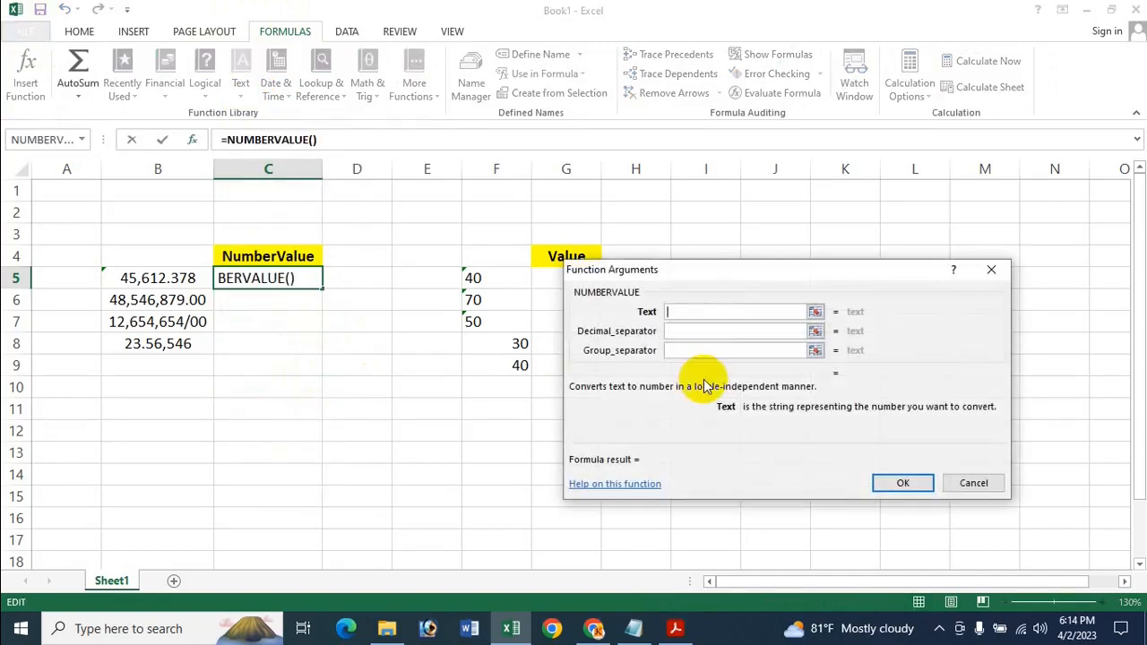
pyautogui.click(173, 281)
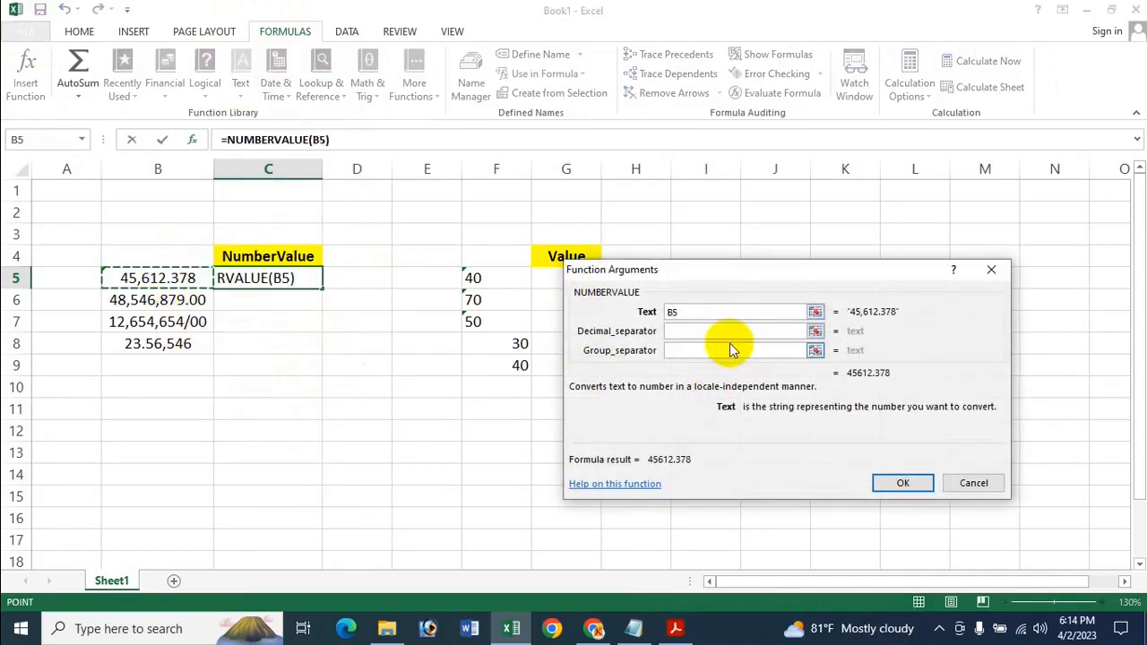
pyautogui.click(685, 333)
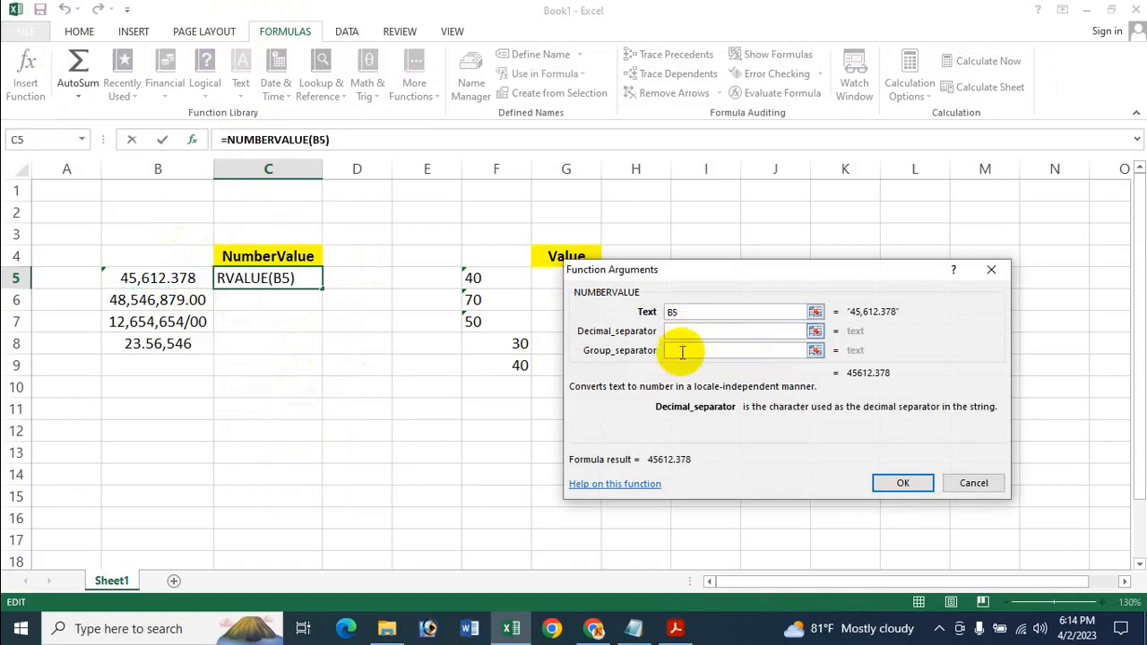
pyautogui.write('.')
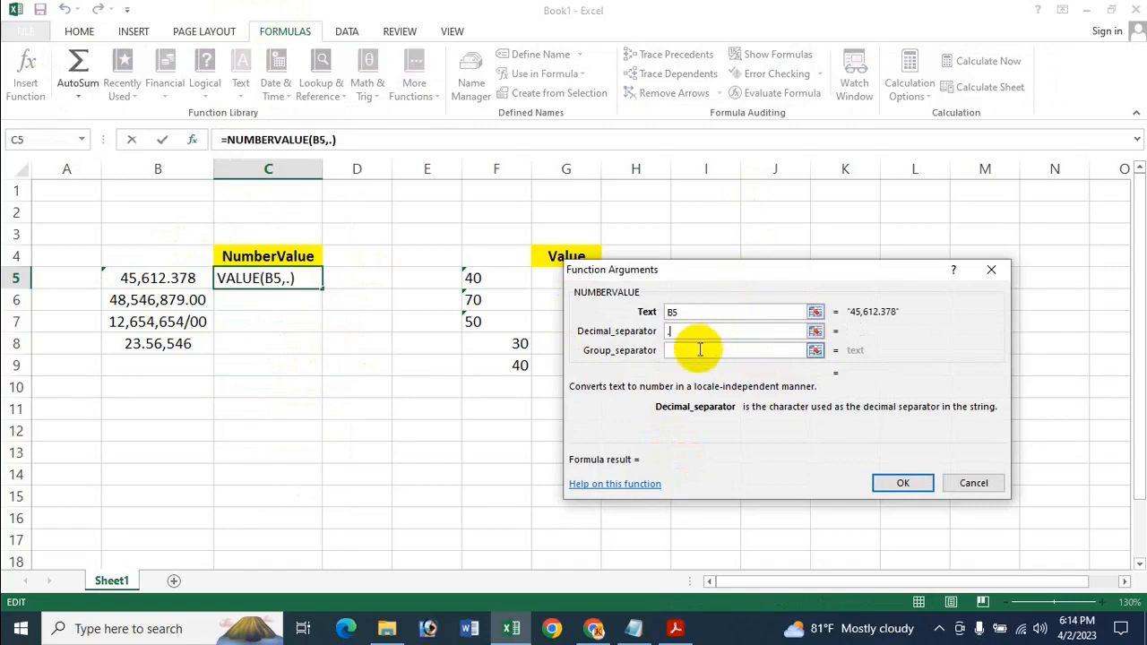
pyautogui.click(687, 353)
pyautogui.write(',')
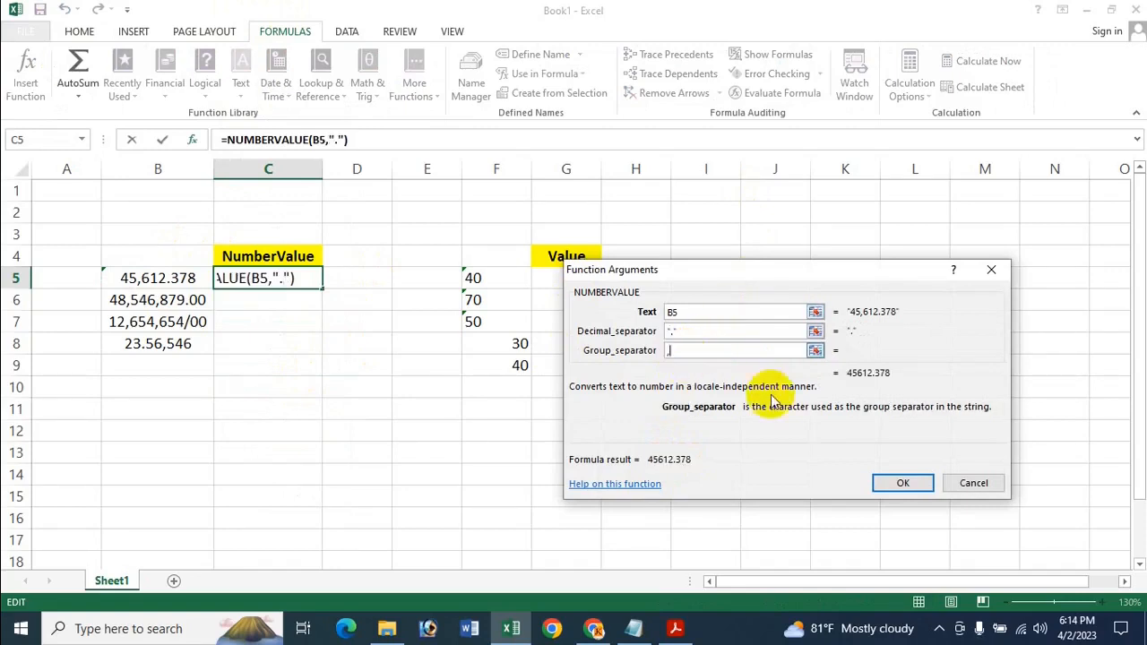
pyautogui.click(885, 484)
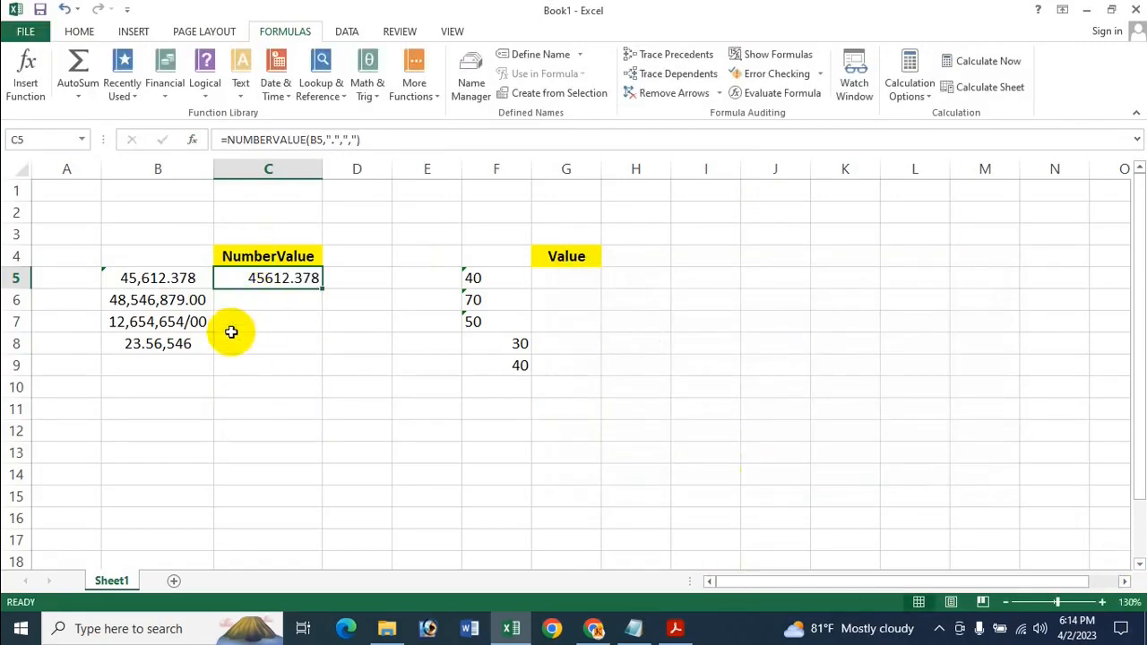
# Step: Enter a NUMBERVALUE formula in C6 that converts B6 with "." as decimal separator and "," as group separator
pyautogui.click(225, 302)
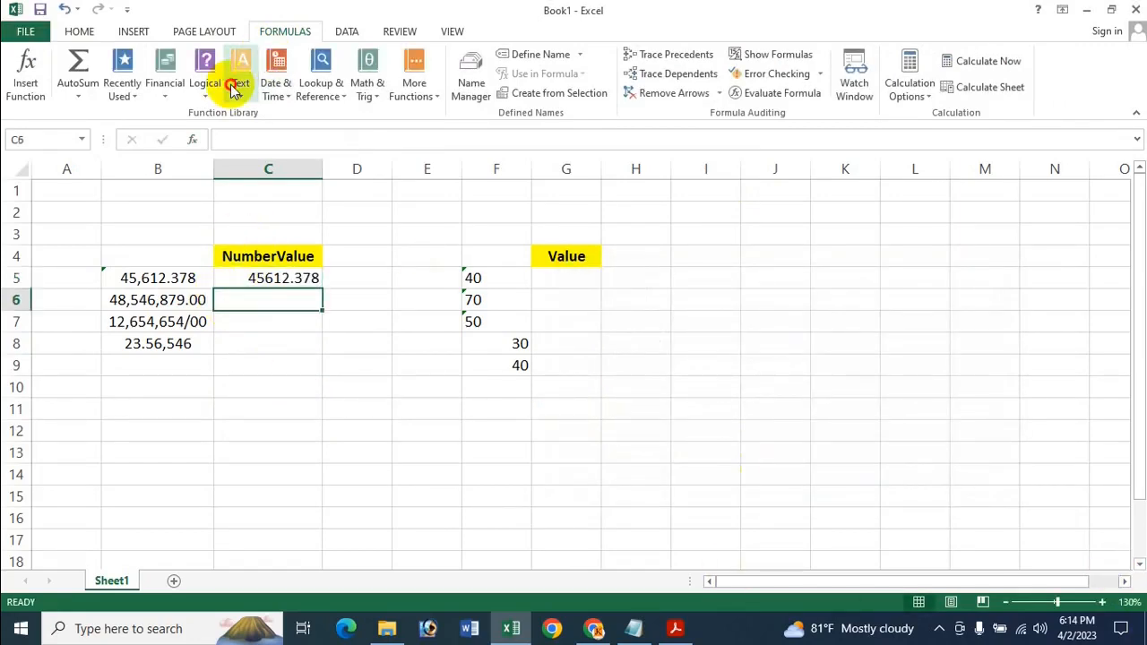
pyautogui.click(238, 84)
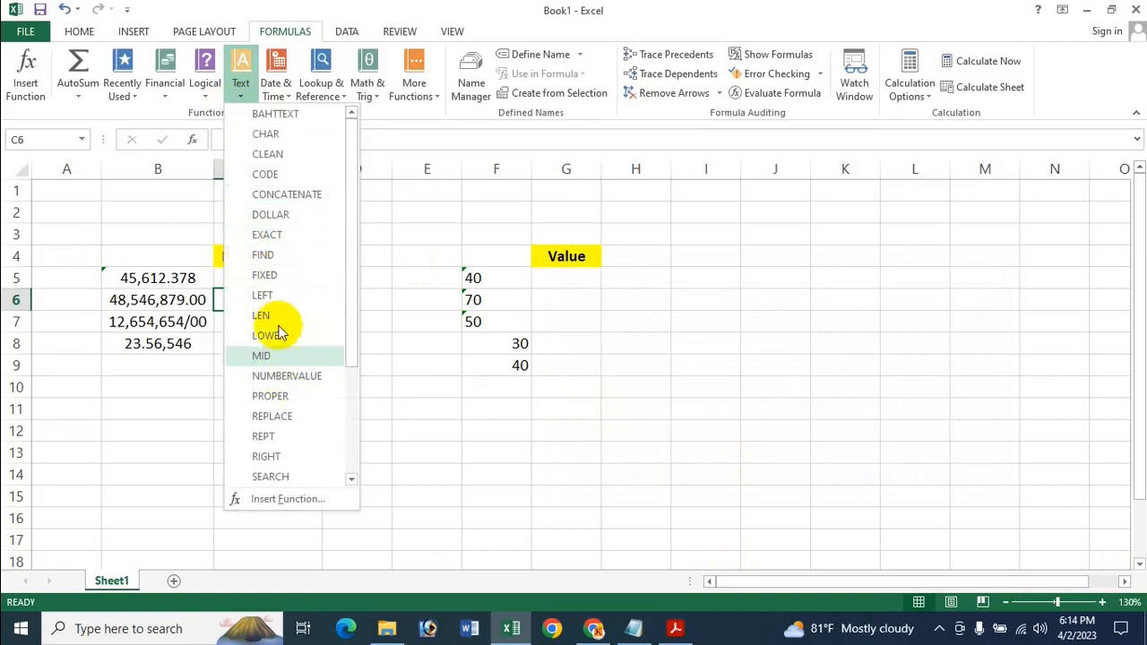
pyautogui.click(295, 377)
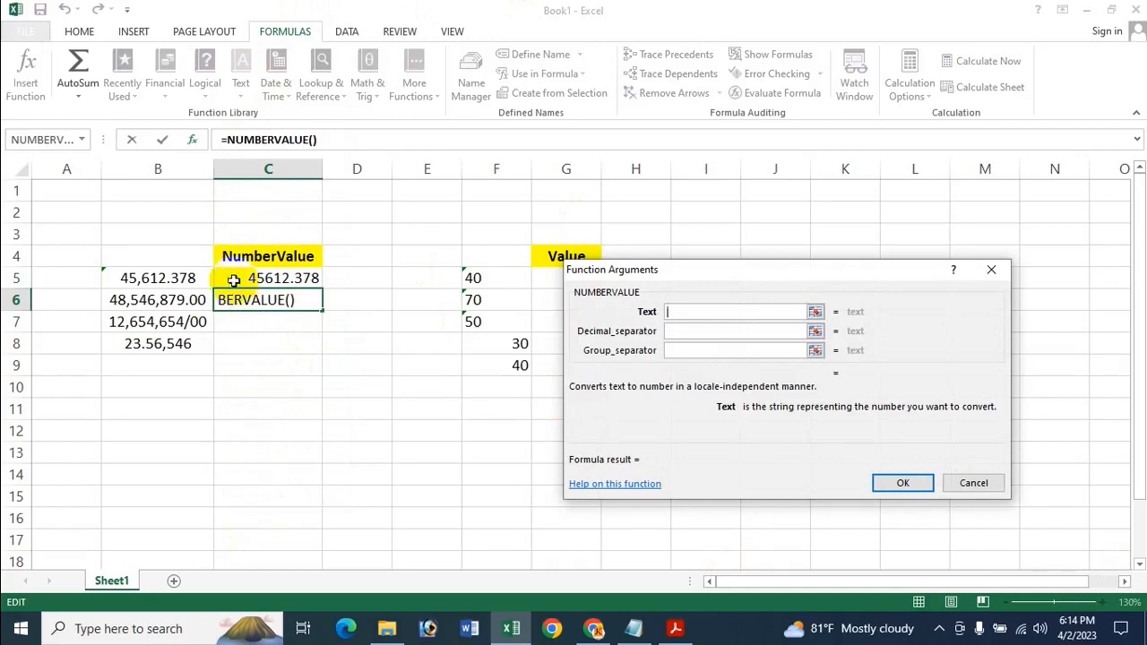
pyautogui.click(199, 298)
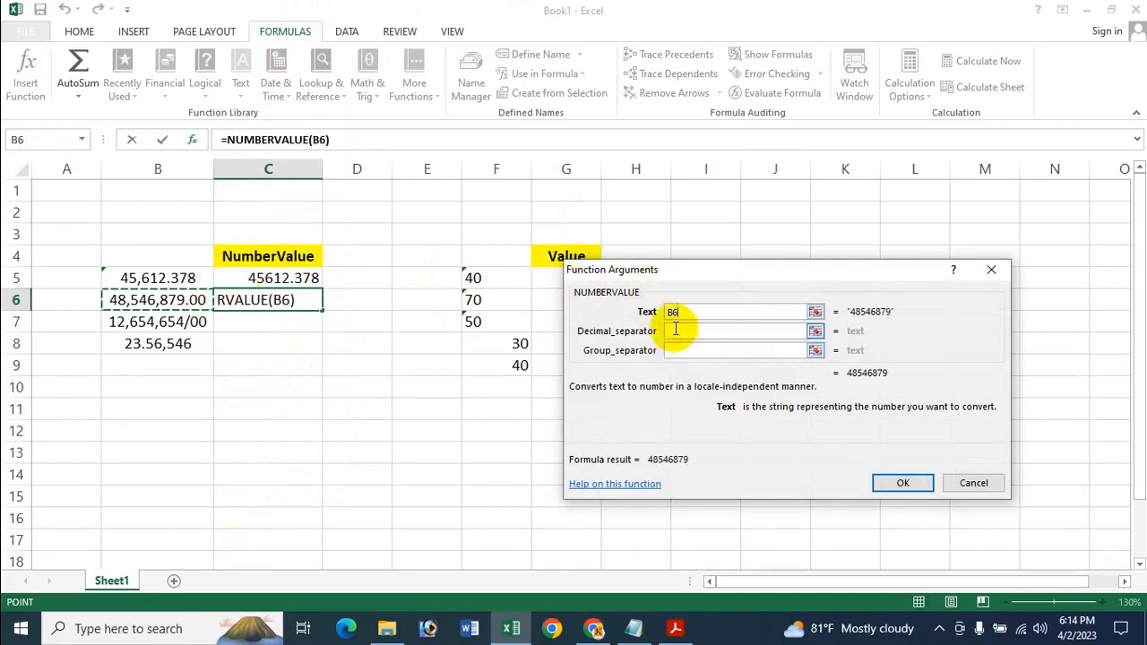
pyautogui.click(675, 329)
pyautogui.write('.')
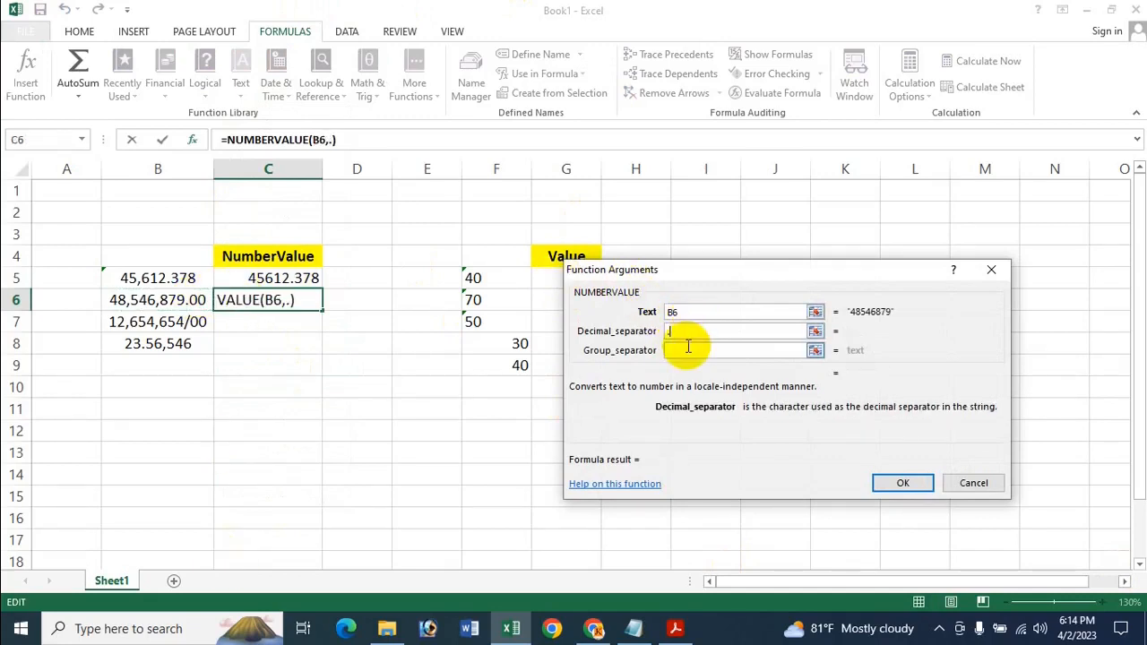
pyautogui.click(686, 350)
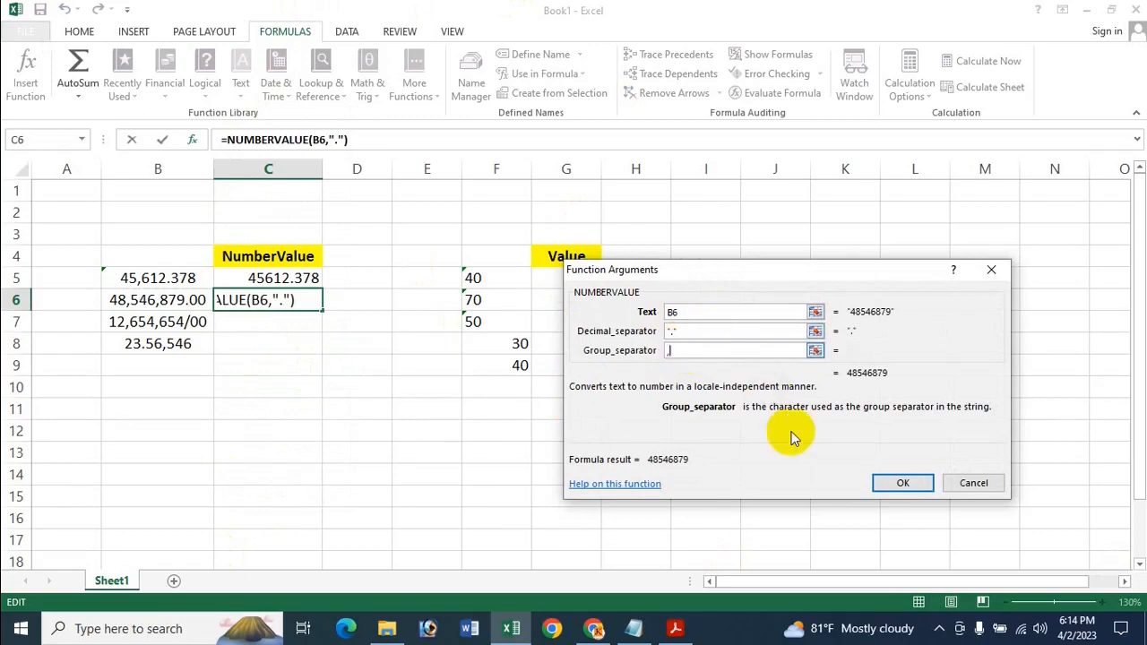
pyautogui.click(902, 483)
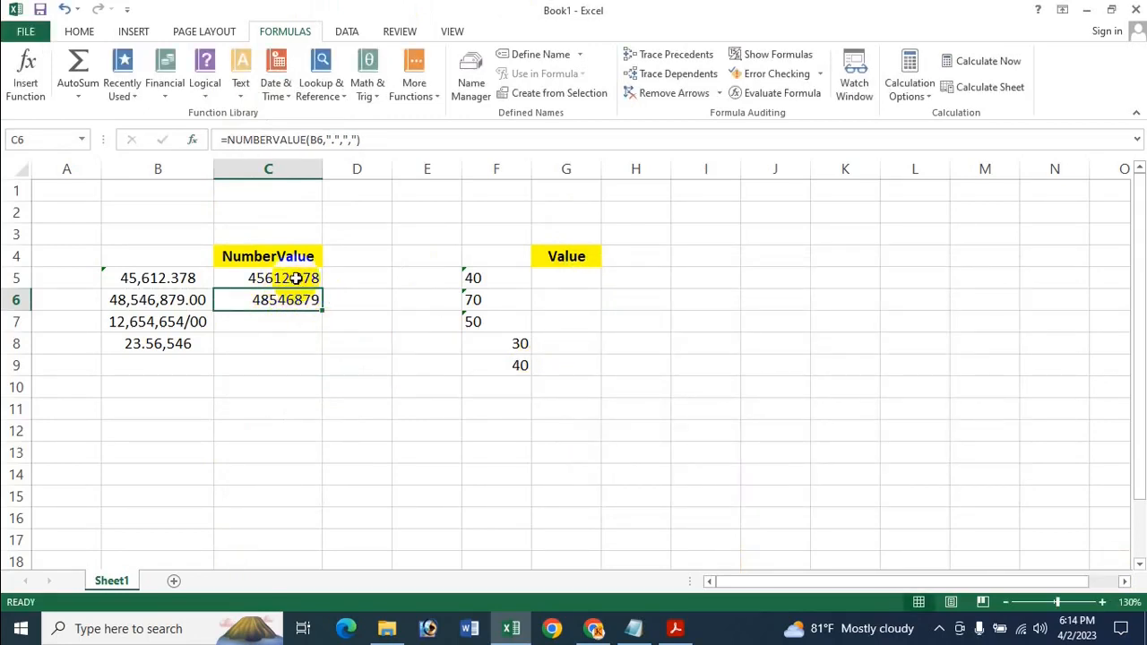
# Step: Enter a NUMBERVALUE formula in C7 that converts B7 with "/" as decimal separator and "," as group separator
pyautogui.click(299, 323)
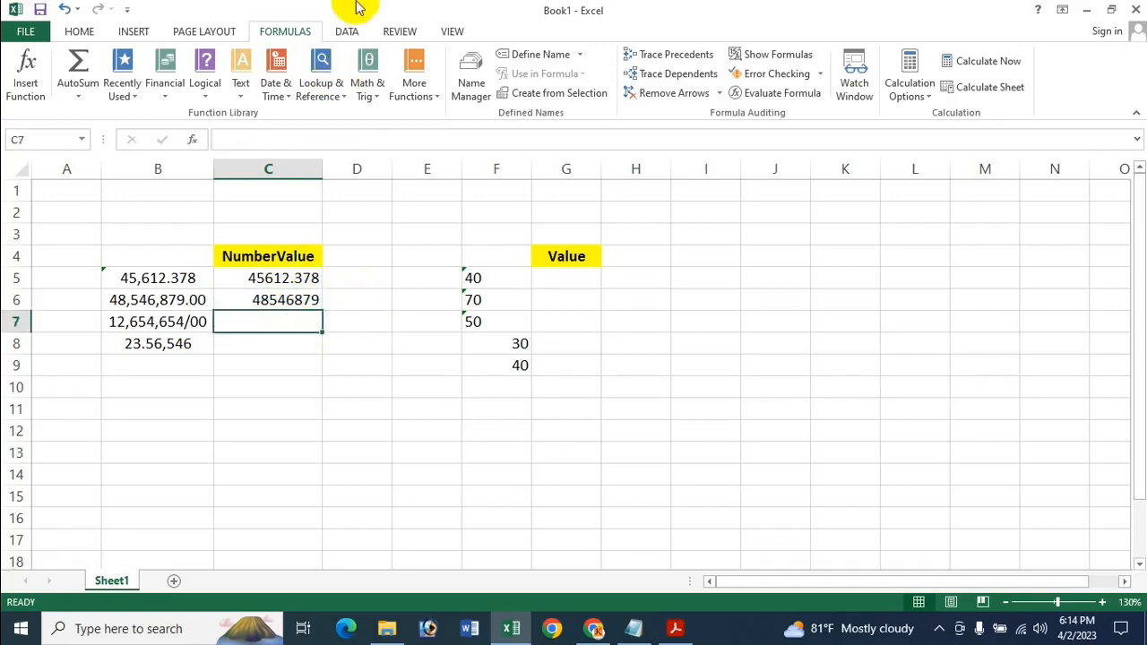
pyautogui.click(240, 80)
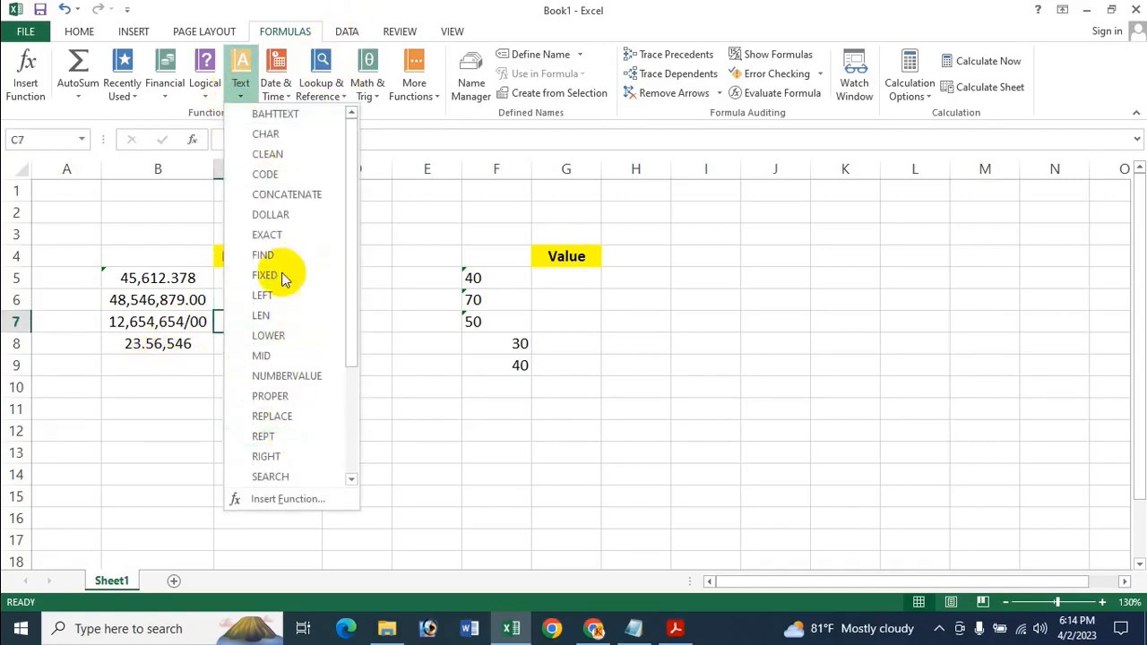
pyautogui.click(285, 377)
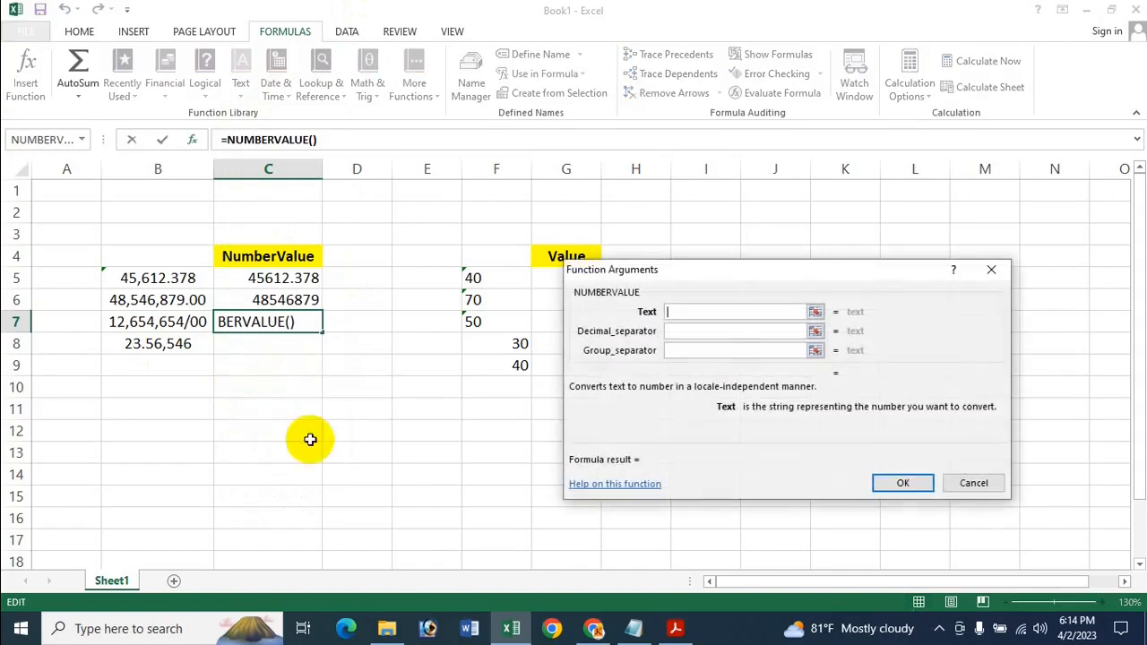
pyautogui.click(115, 324)
pyautogui.click(699, 331)
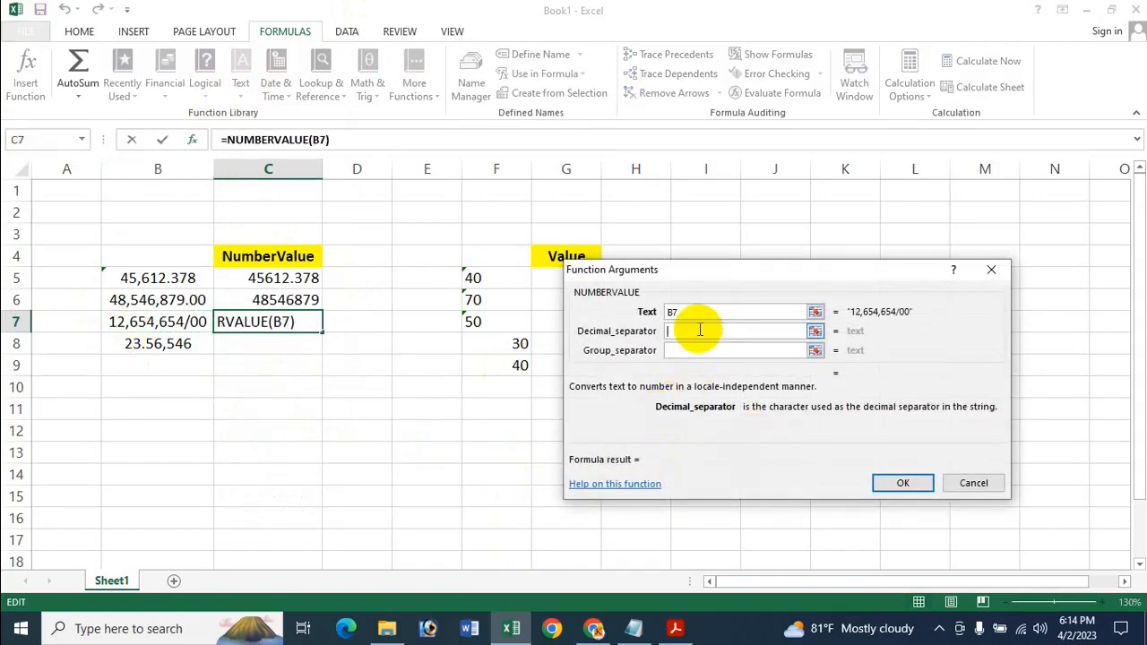
pyautogui.write('/')
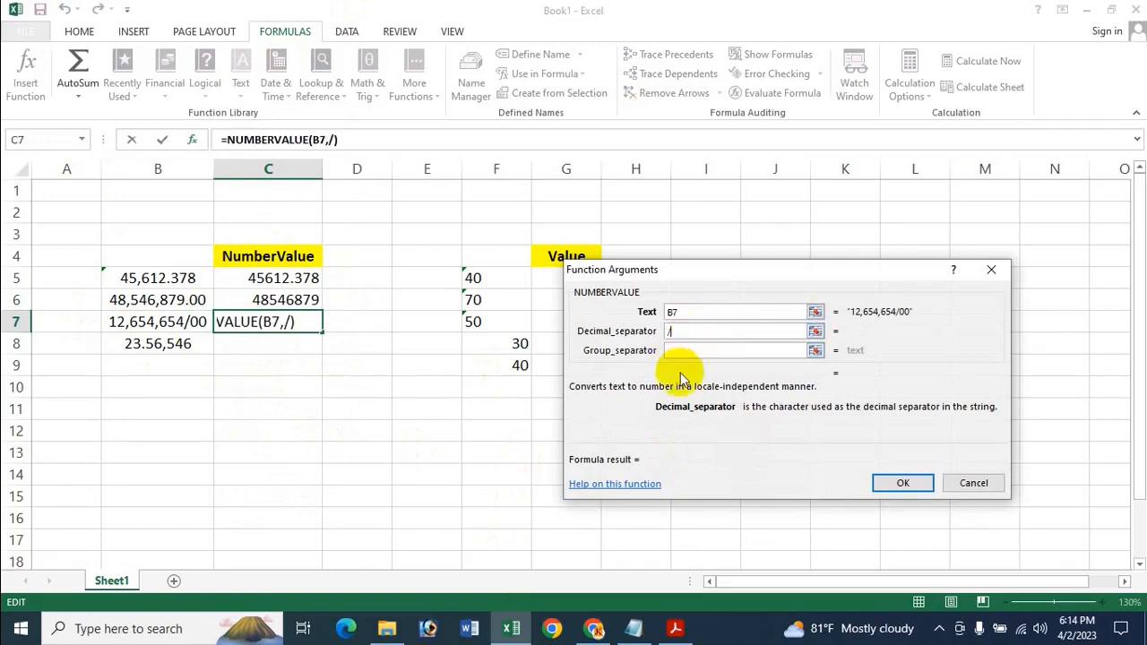
pyautogui.click(748, 347)
pyautogui.write(',')
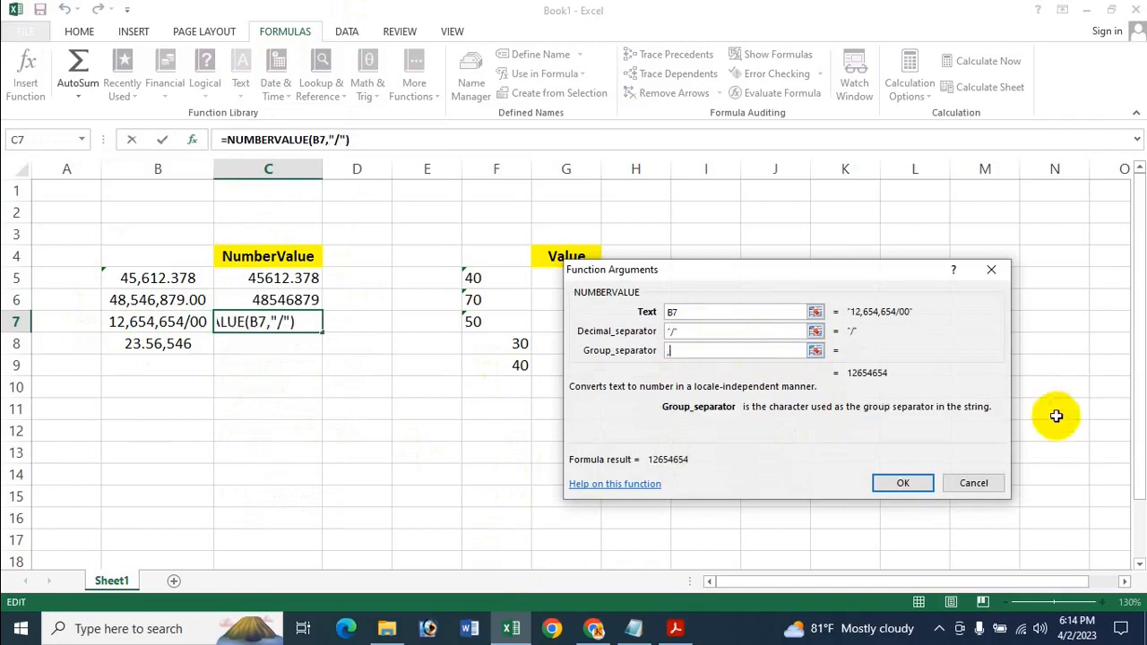
pyautogui.click(902, 483)
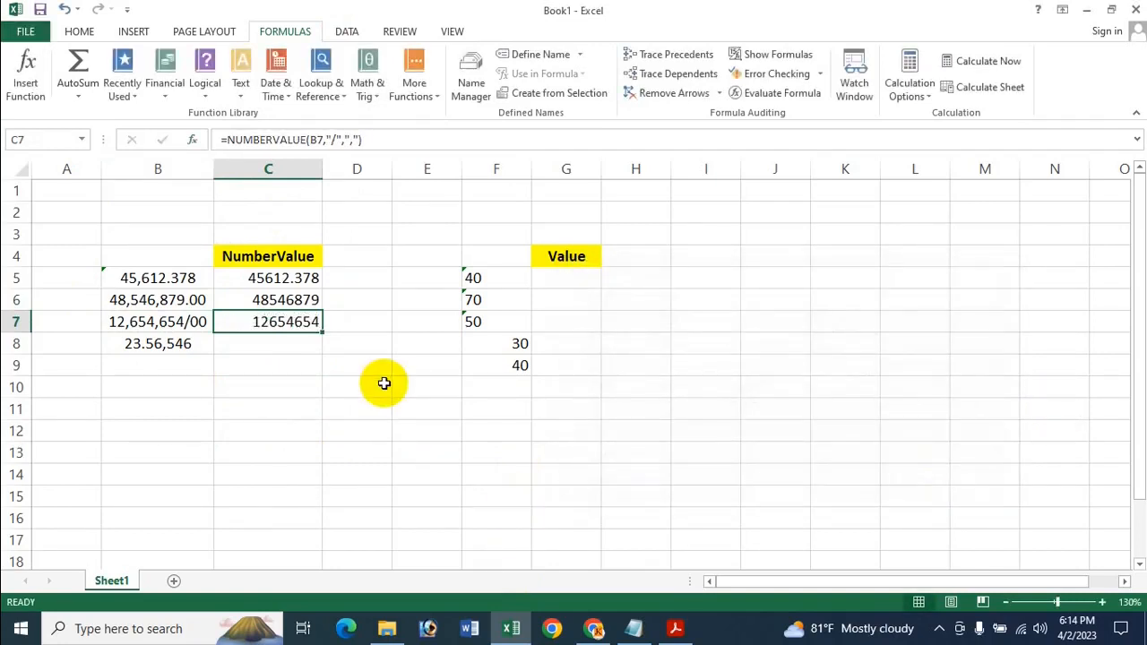
# Step: Enter a NUMBERVALUE formula in C8 that converts B8 with "," as decimal separator and "." as group separator
pyautogui.click(256, 347)
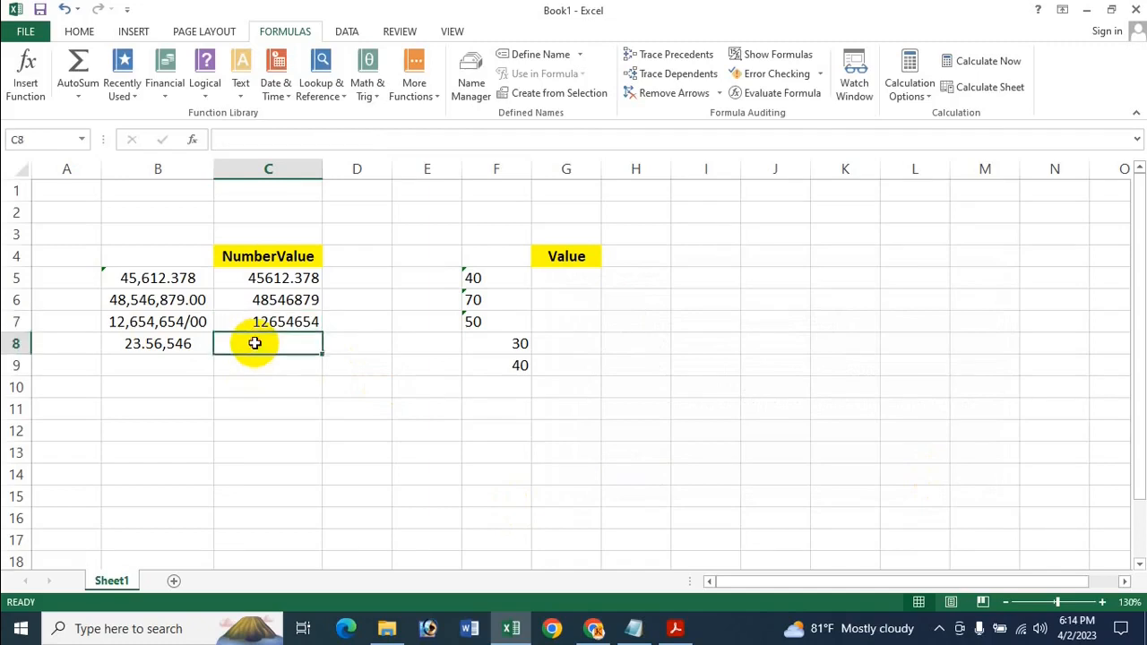
pyautogui.click(242, 97)
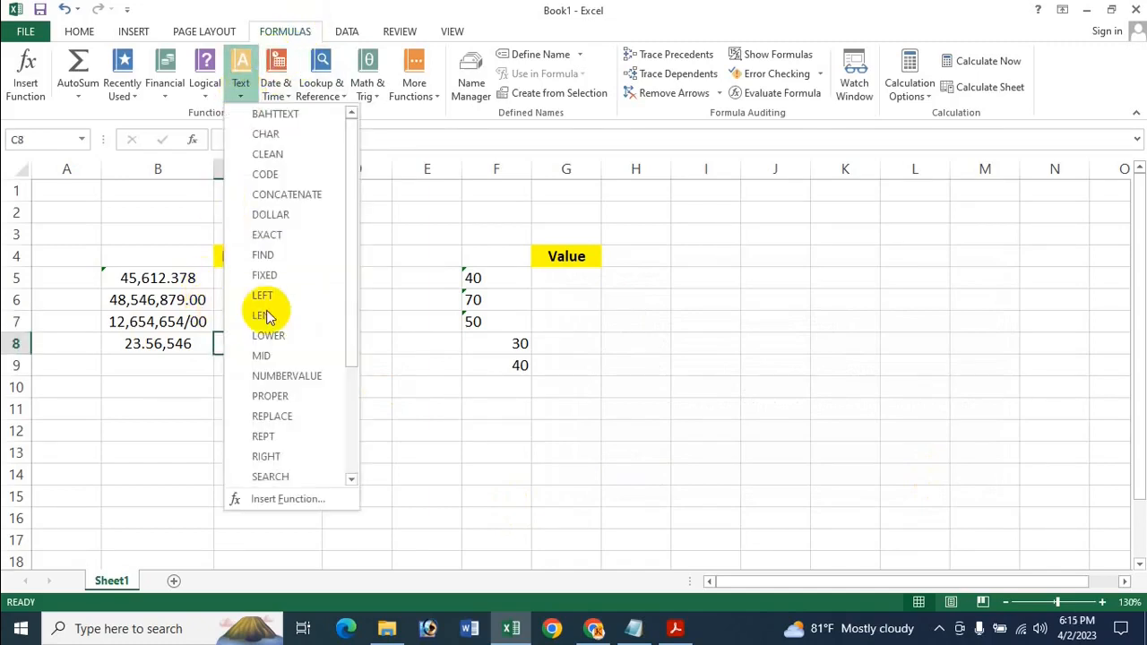
pyautogui.click(325, 373)
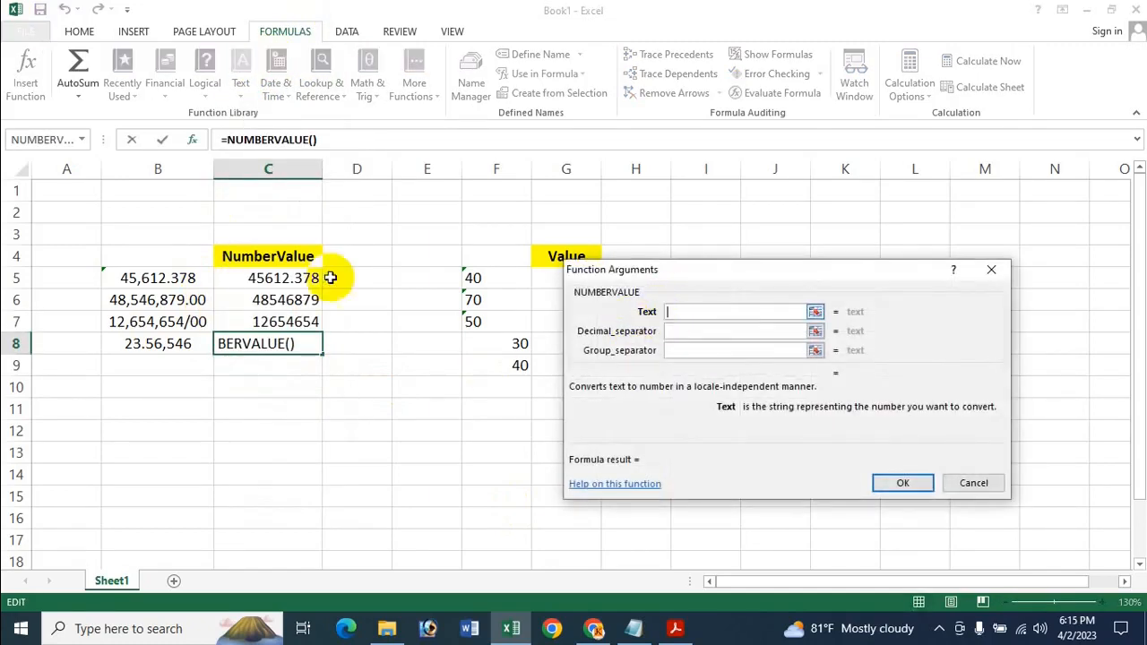
pyautogui.click(184, 344)
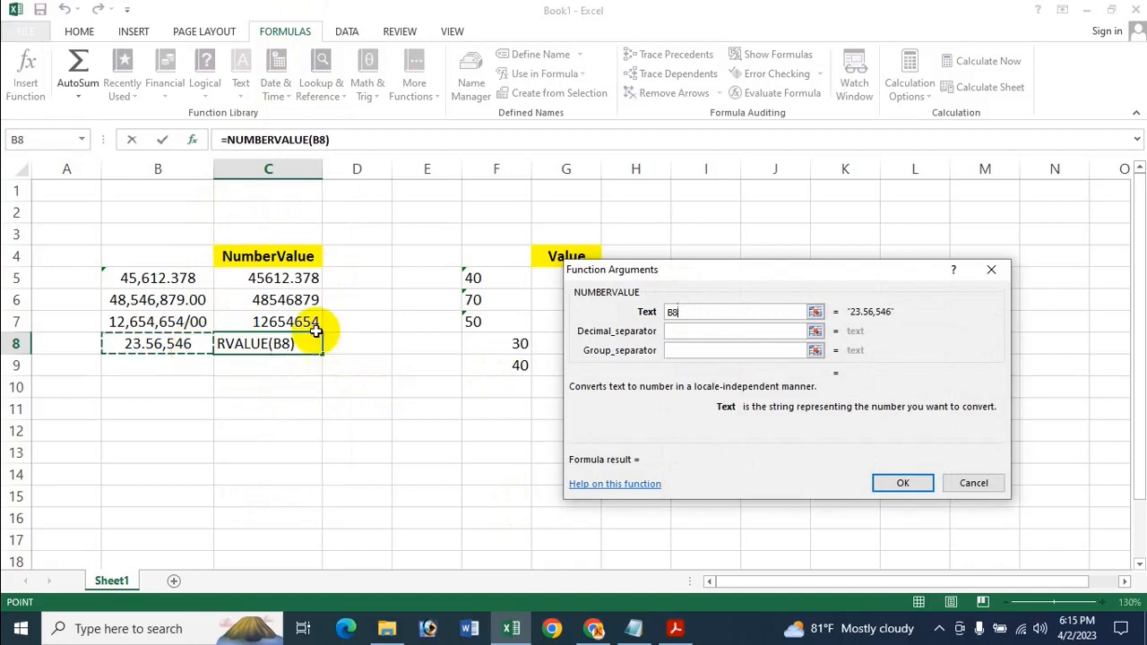
pyautogui.click(698, 331)
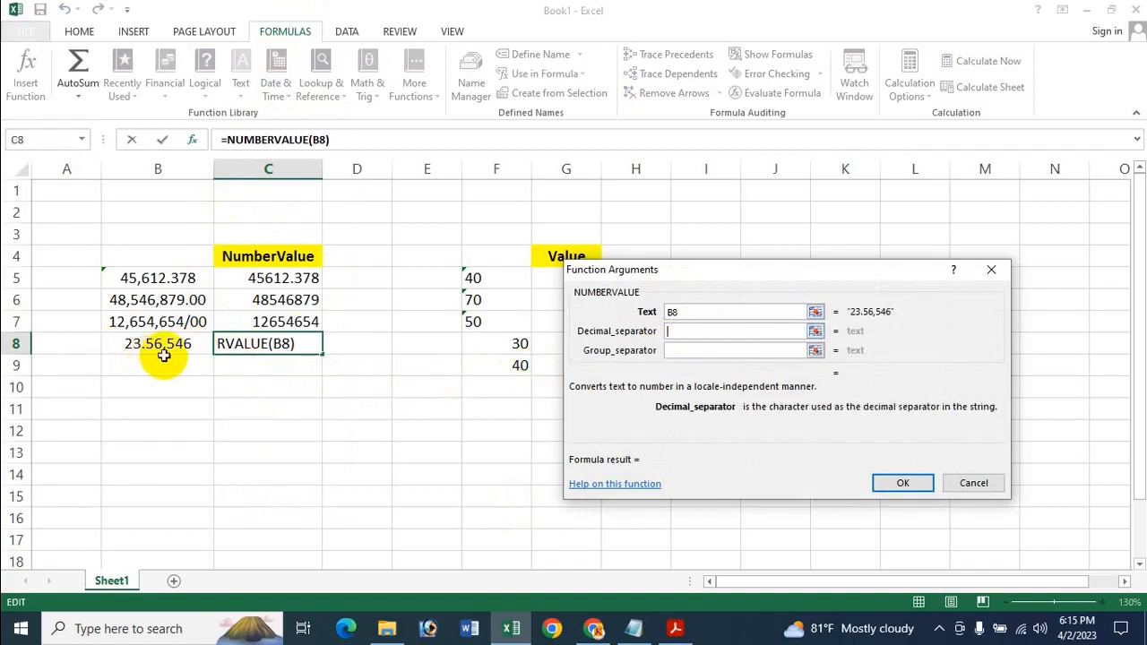
pyautogui.click(711, 352)
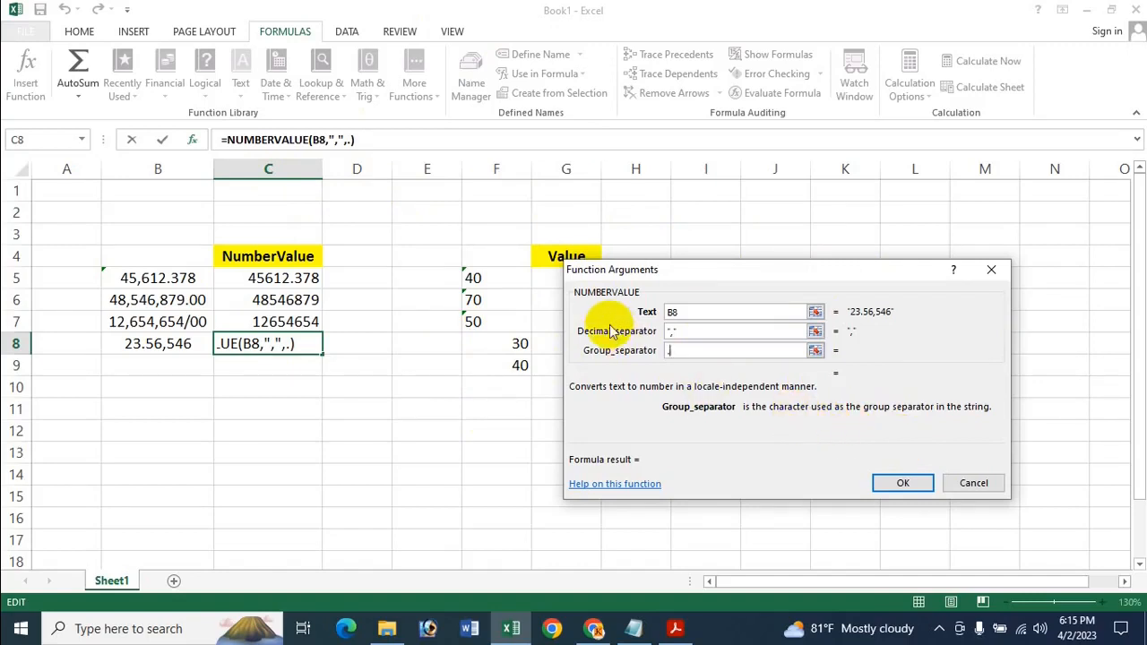
pyautogui.click(900, 482)
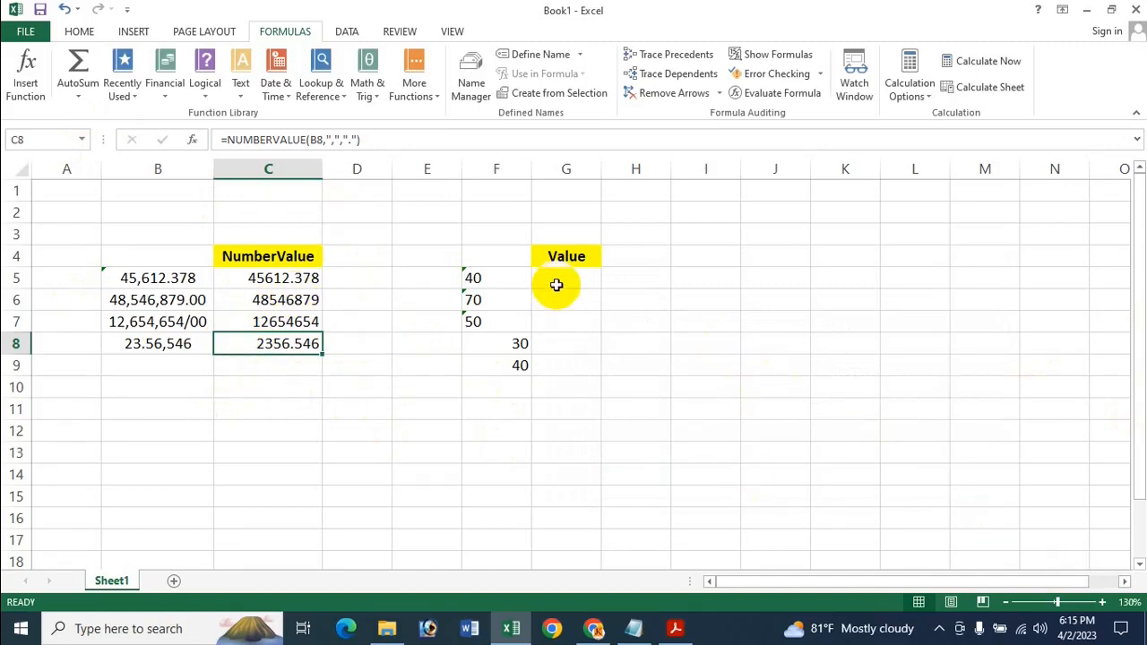
# Step: Examine the contents and number formats of the source cells in column F, comparing F5 and F7 with F8 and F9
pyautogui.click(505, 387)
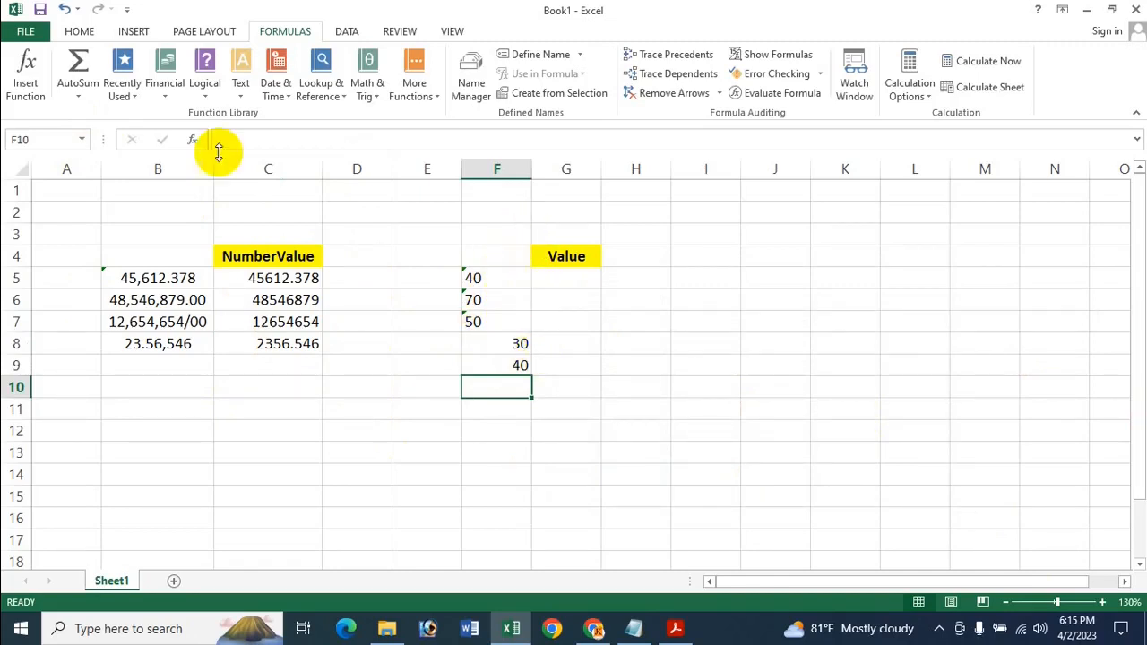
pyautogui.click(79, 31)
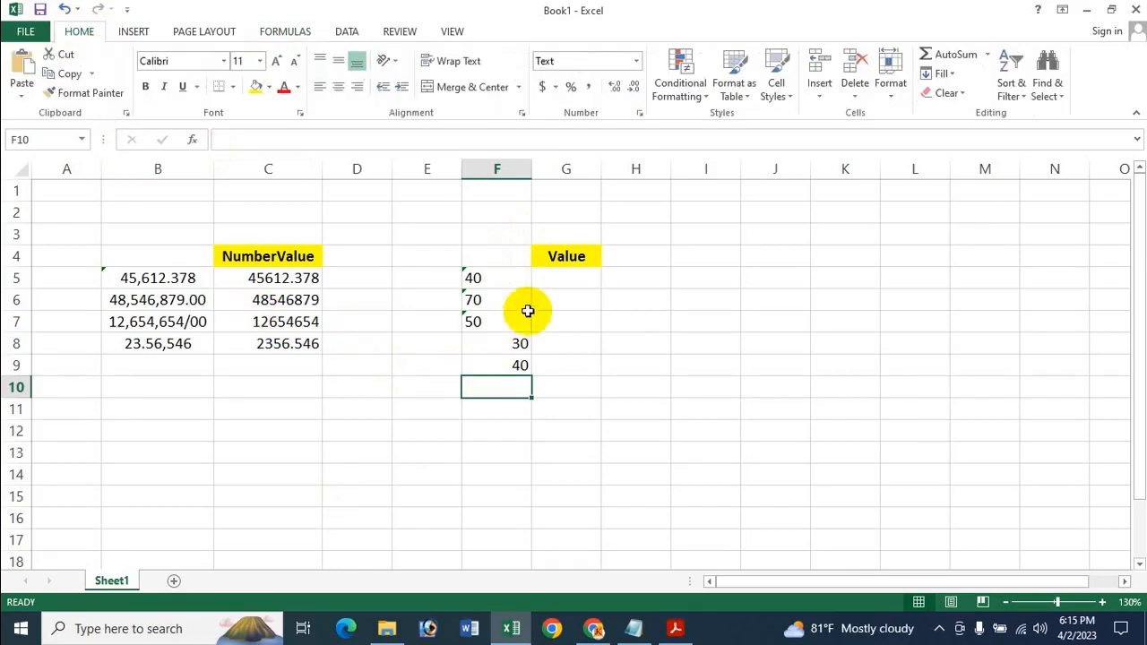
pyautogui.click(503, 277)
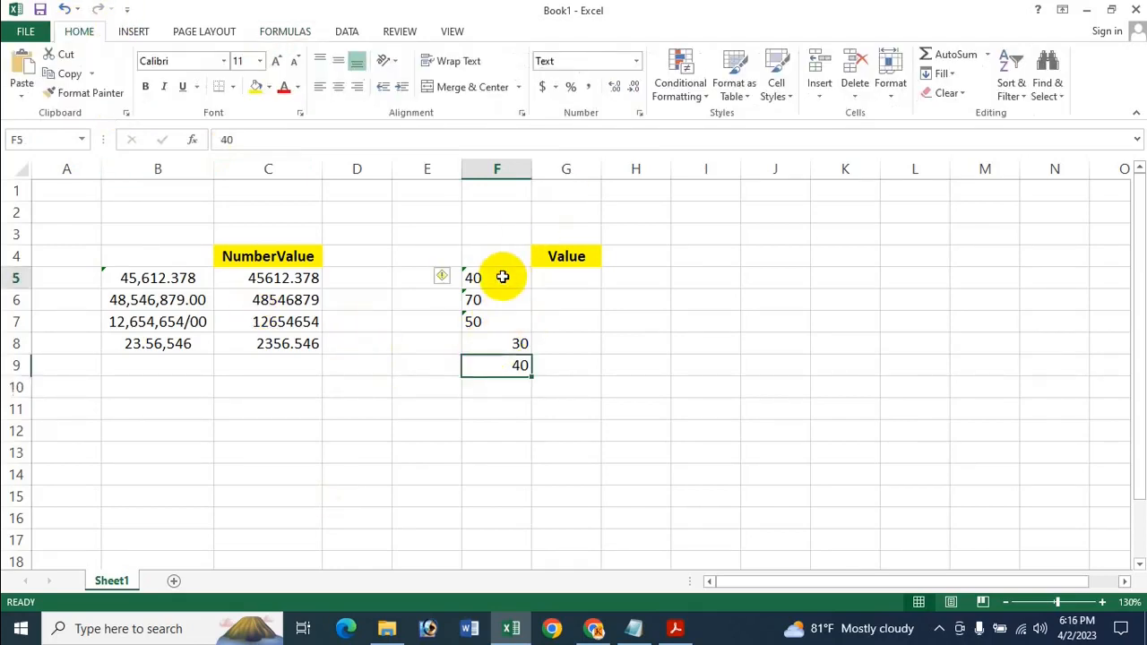
pyautogui.click(491, 319)
pyautogui.click(500, 281)
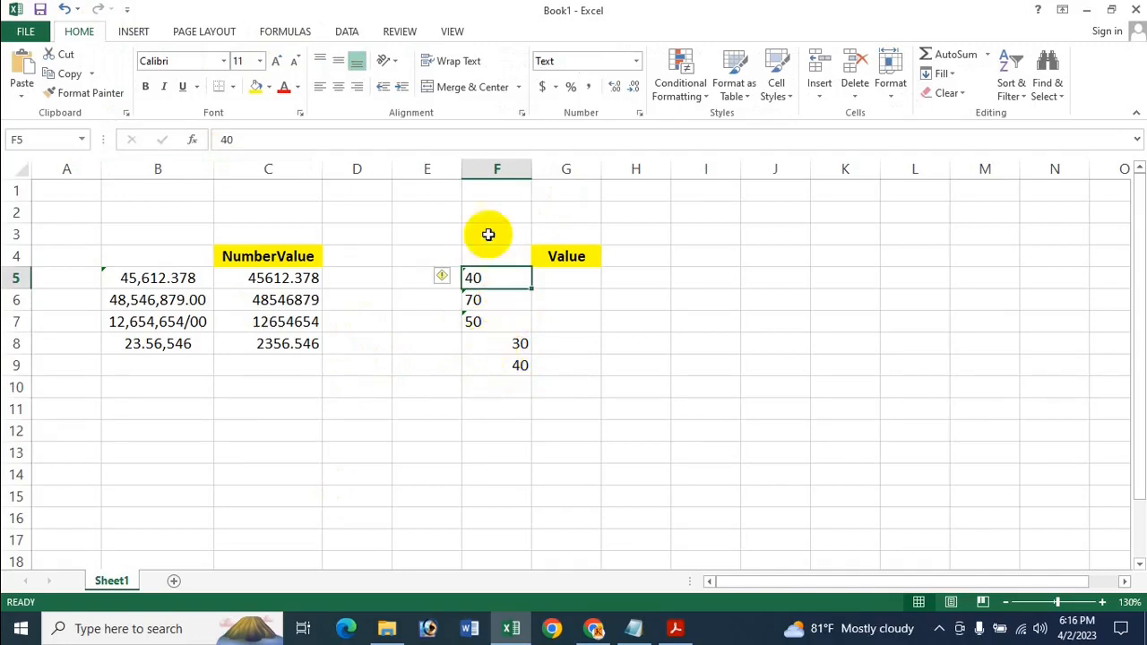
pyautogui.click(498, 352)
pyautogui.click(501, 366)
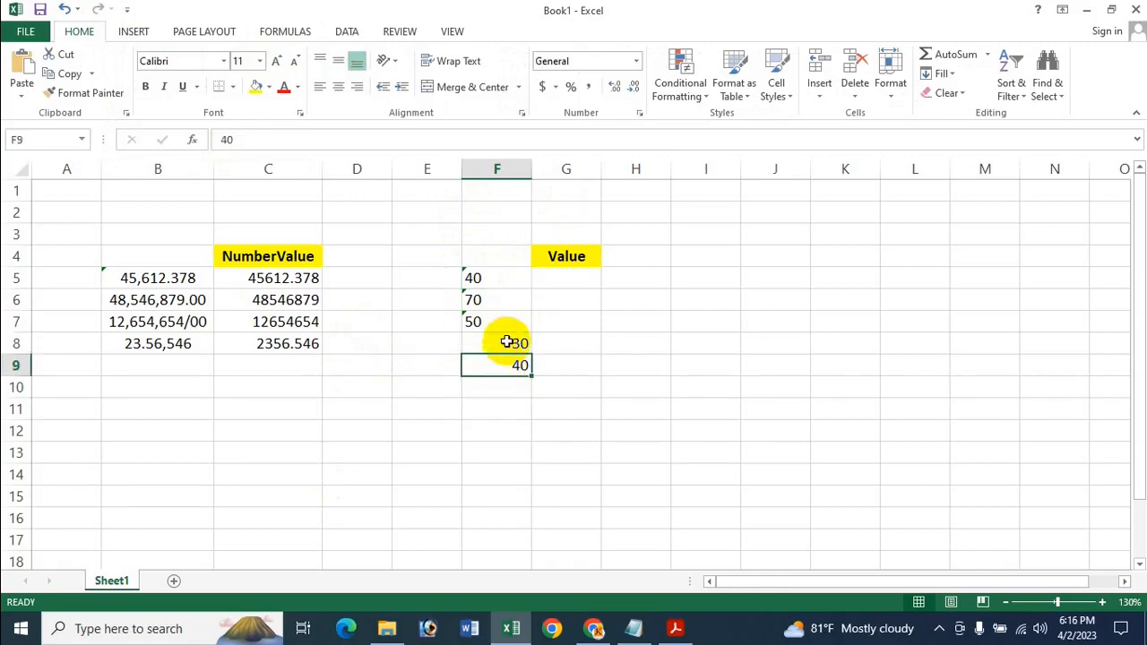
# Step: Try totalling F5:F9 with a SUM formula in cell F10 after setting its format to General, and clear the cell
pyautogui.click(507, 343)
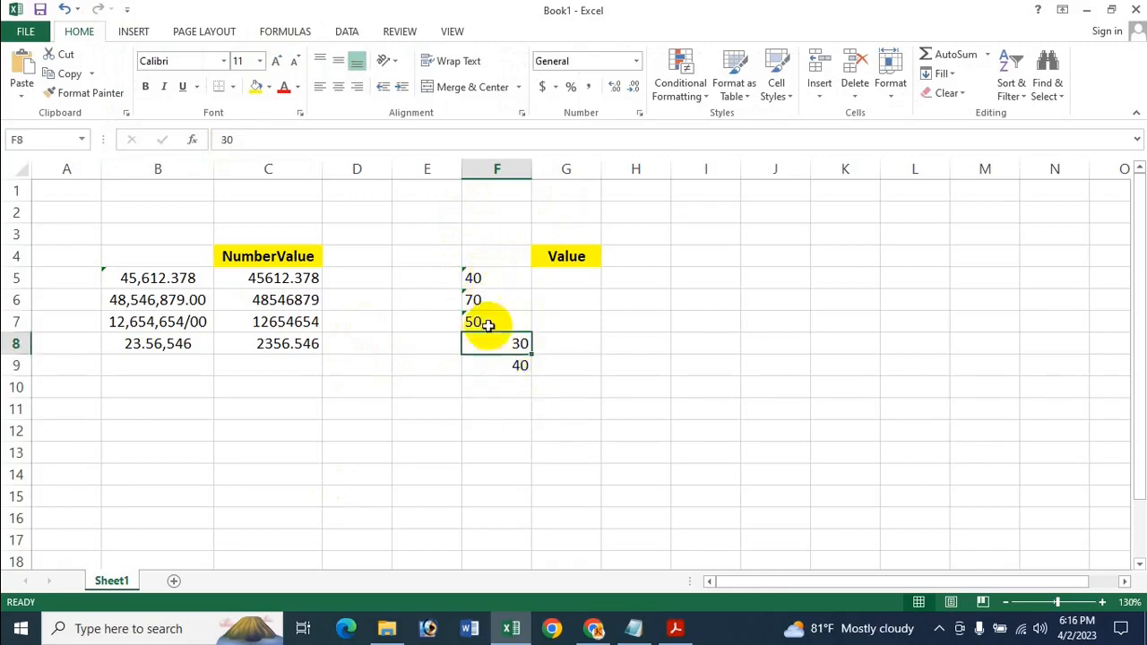
pyautogui.click(484, 385)
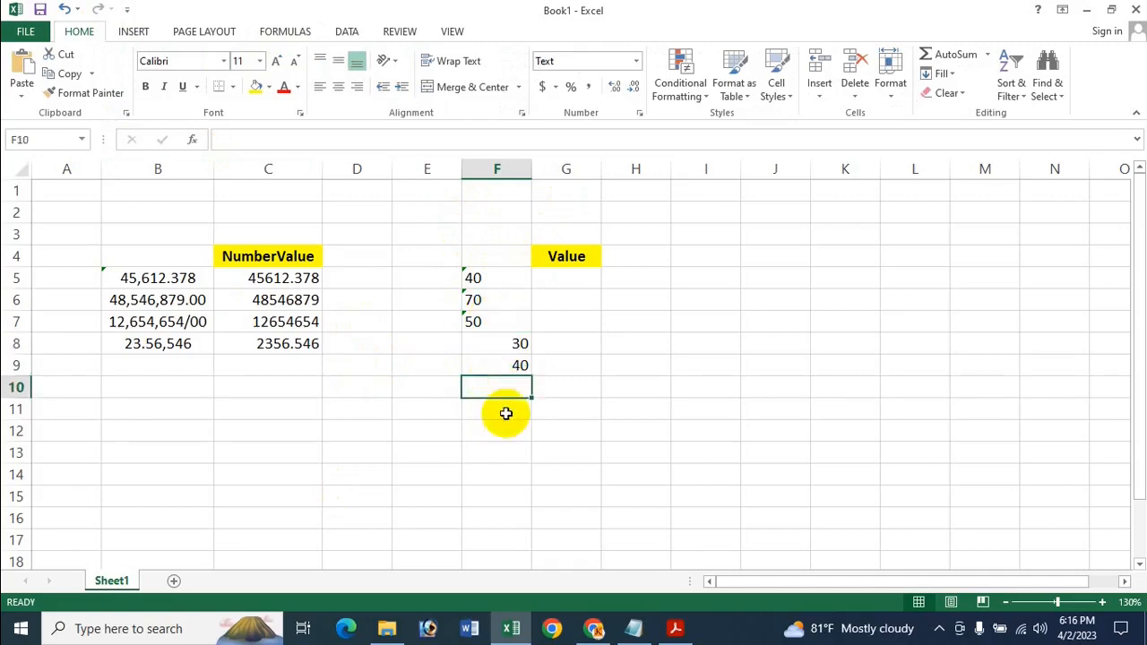
pyautogui.click(636, 60)
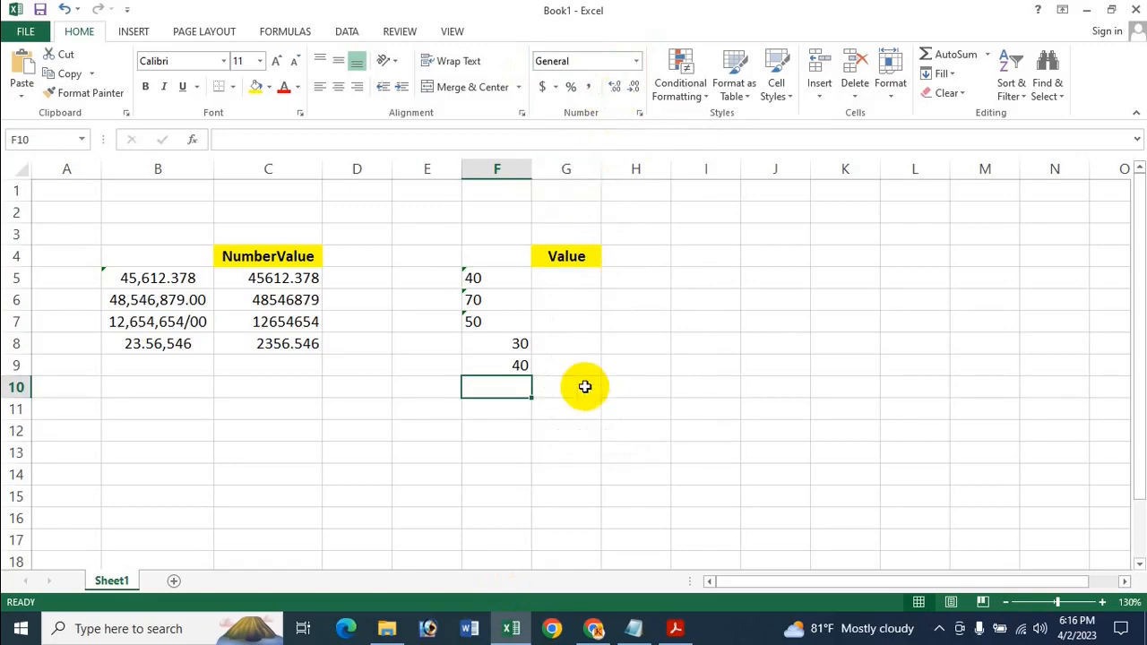
pyautogui.write('=')
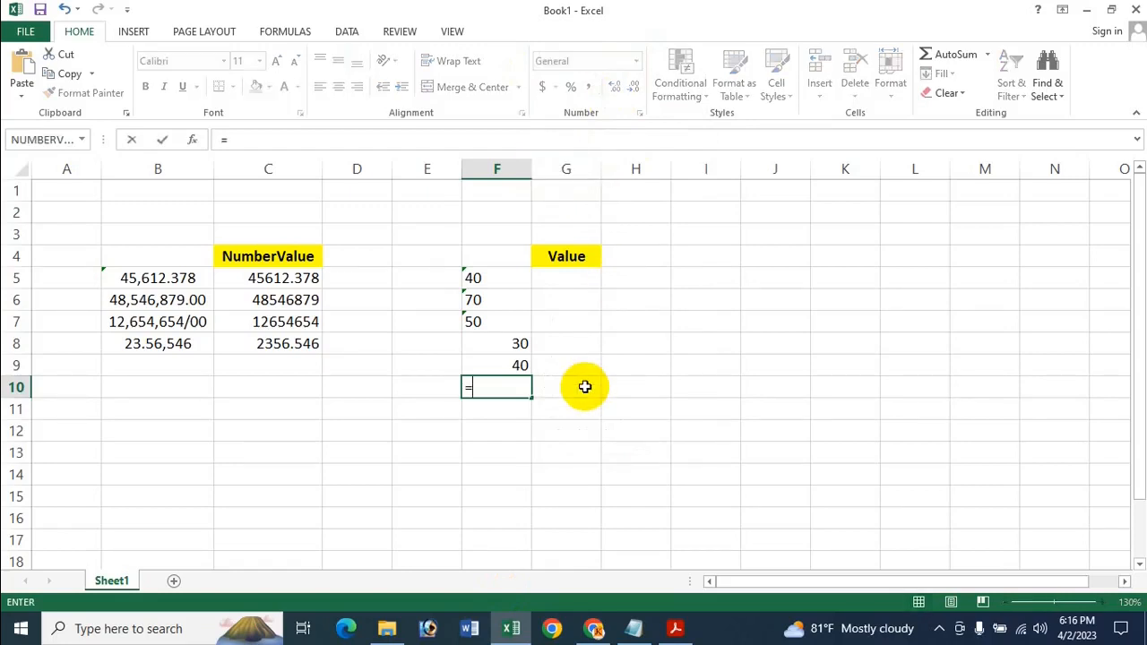
pyautogui.write('Sum')
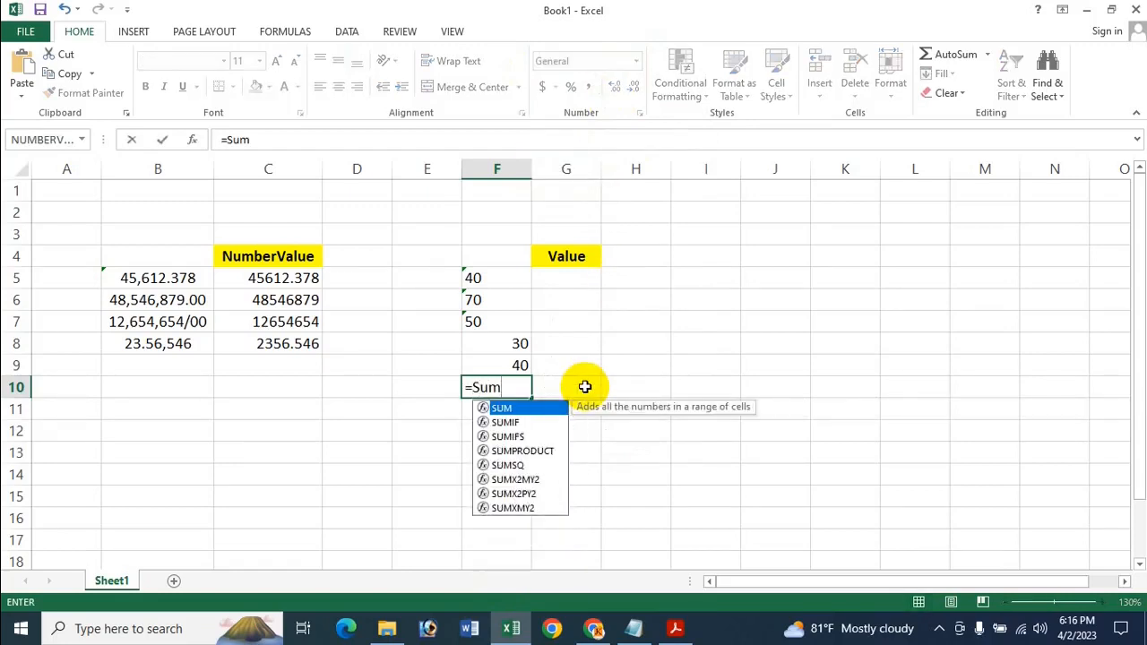
pyautogui.press('Tab')
pyautogui.moveTo(479, 279); pyautogui.dragTo(496, 361)
pyautogui.write(')')
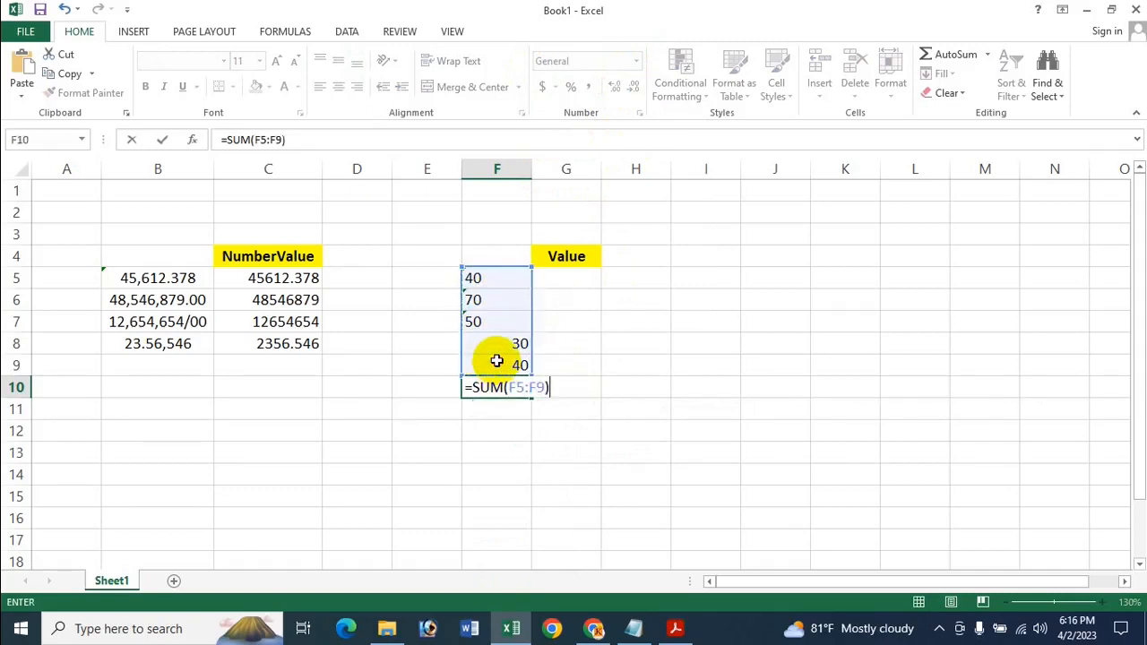
pyautogui.press('Return')
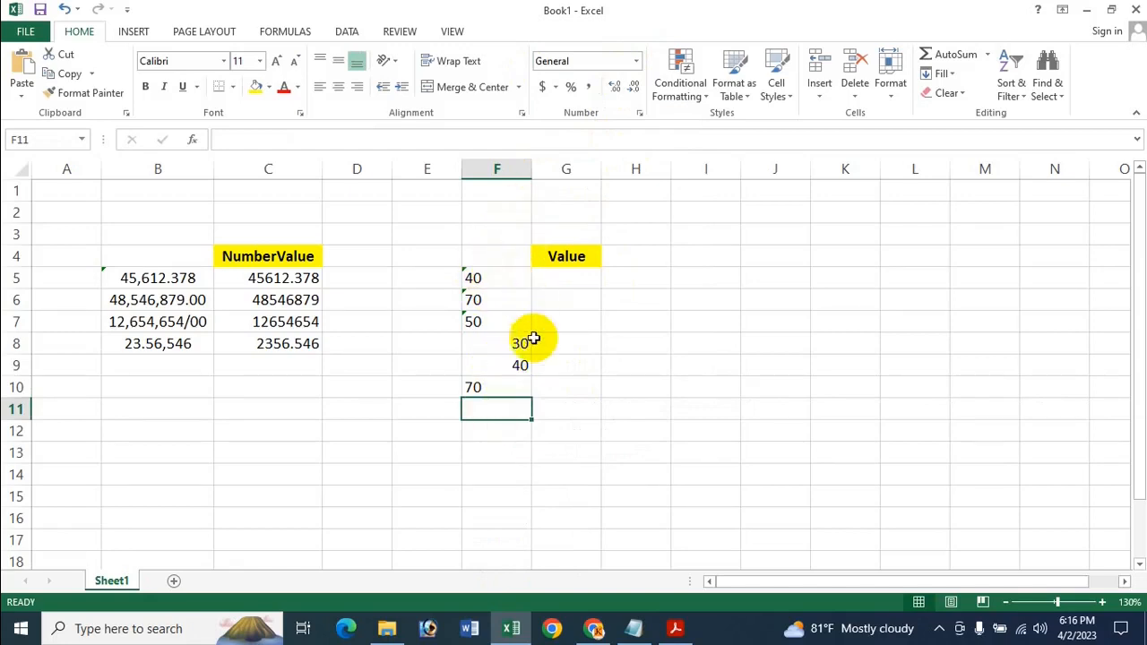
pyautogui.click(507, 387)
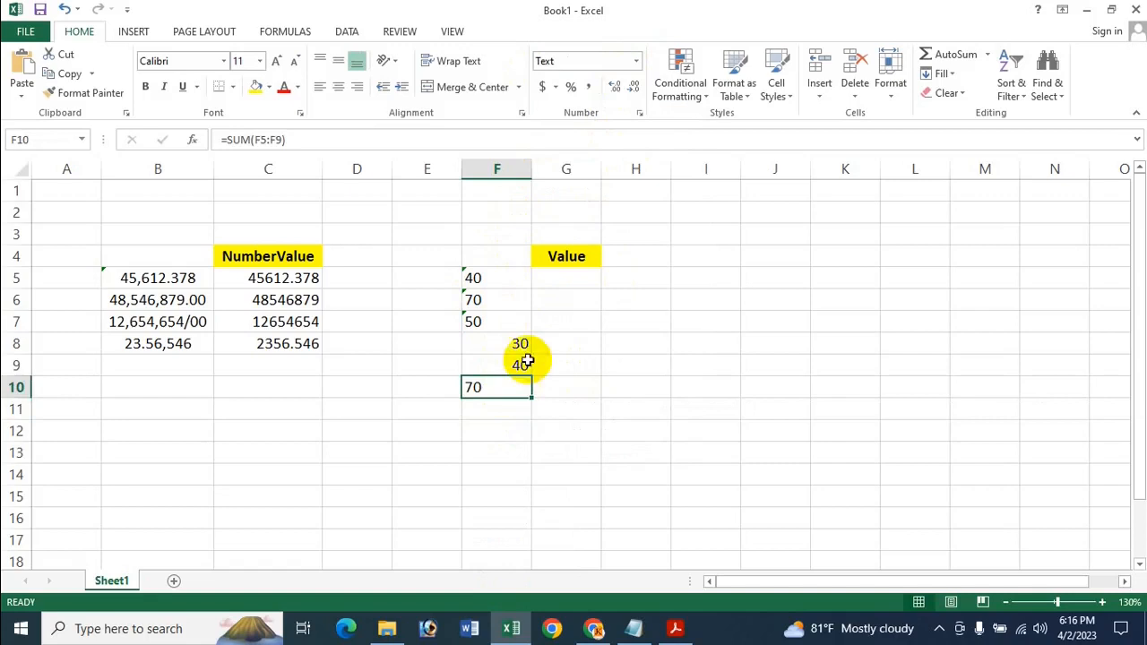
pyautogui.press('Delete')
# Step: Enter =VALUE(F5) in G5 and fill the formula down through G9
pyautogui.click(579, 280)
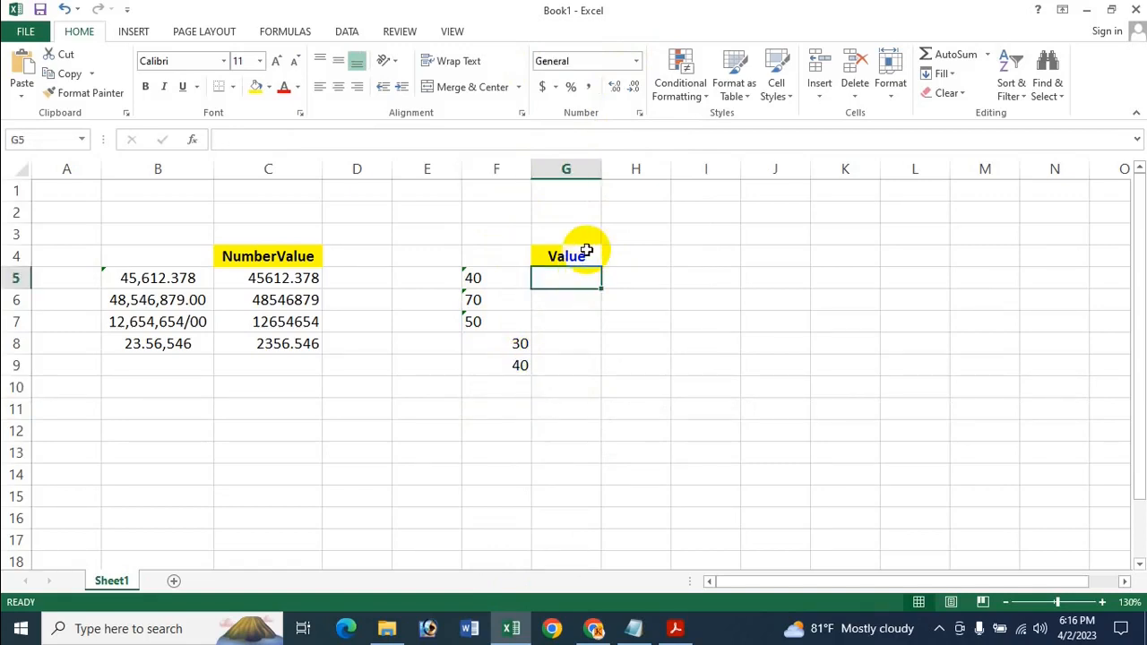
pyautogui.write('=')
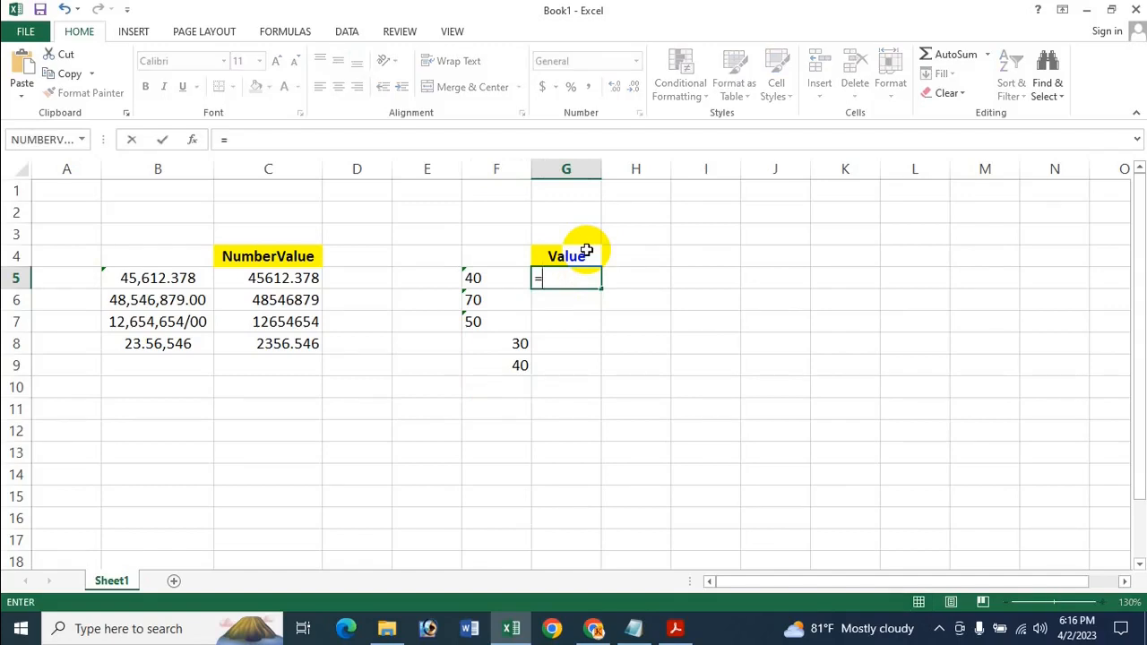
pyautogui.write('V')
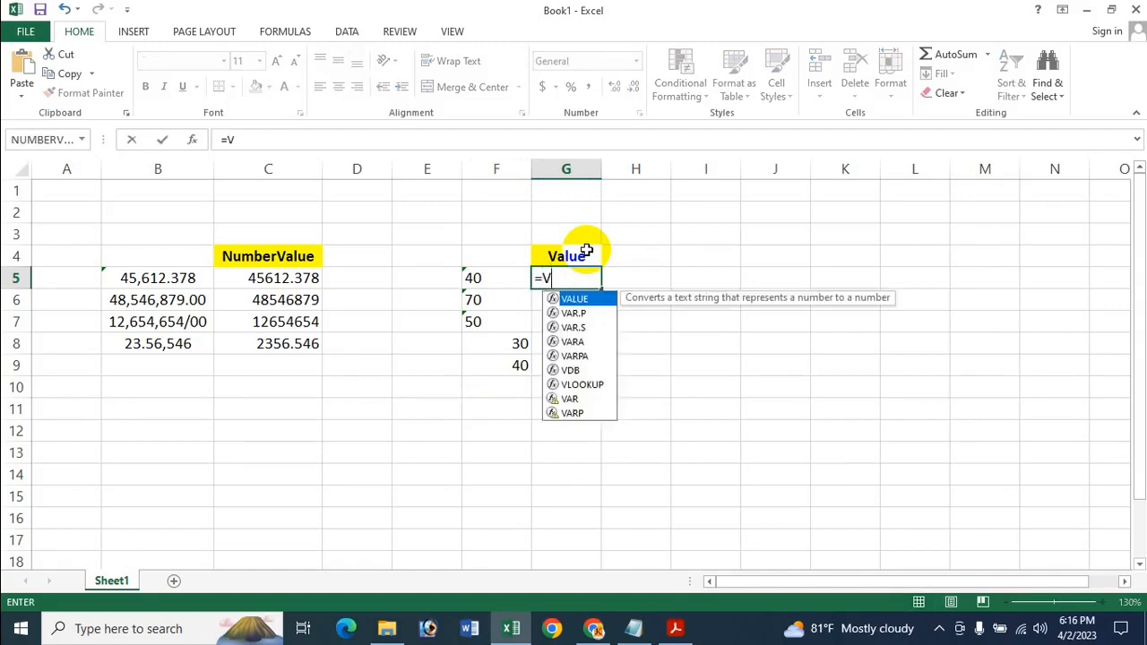
pyautogui.write('alu')
pyautogui.press('Tab')
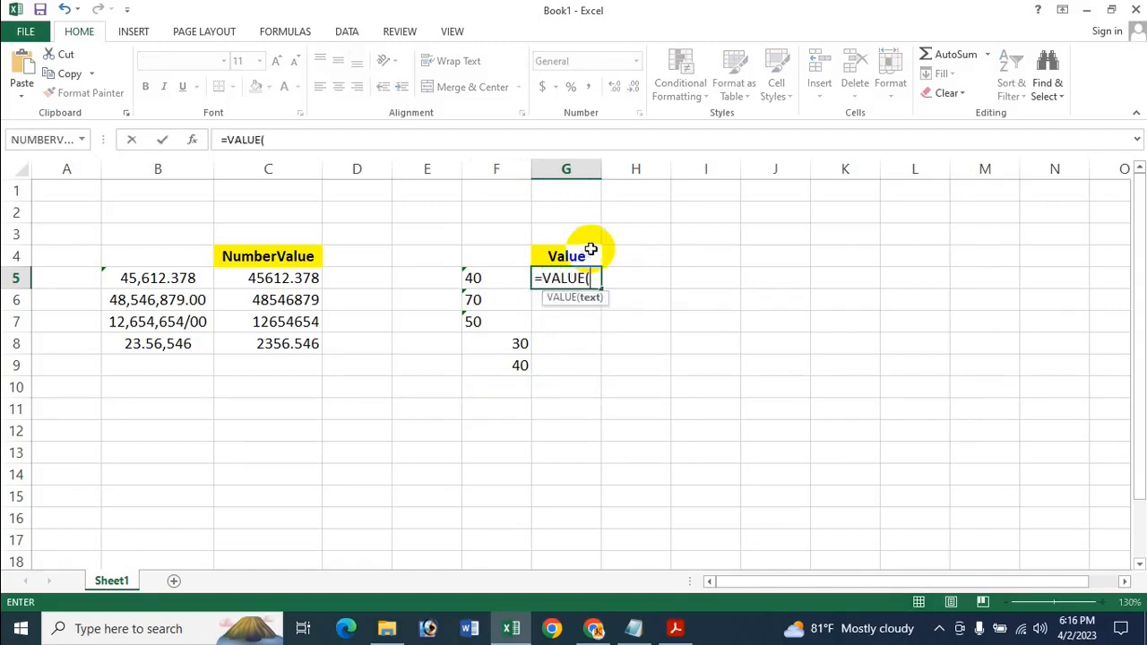
pyautogui.click(488, 278)
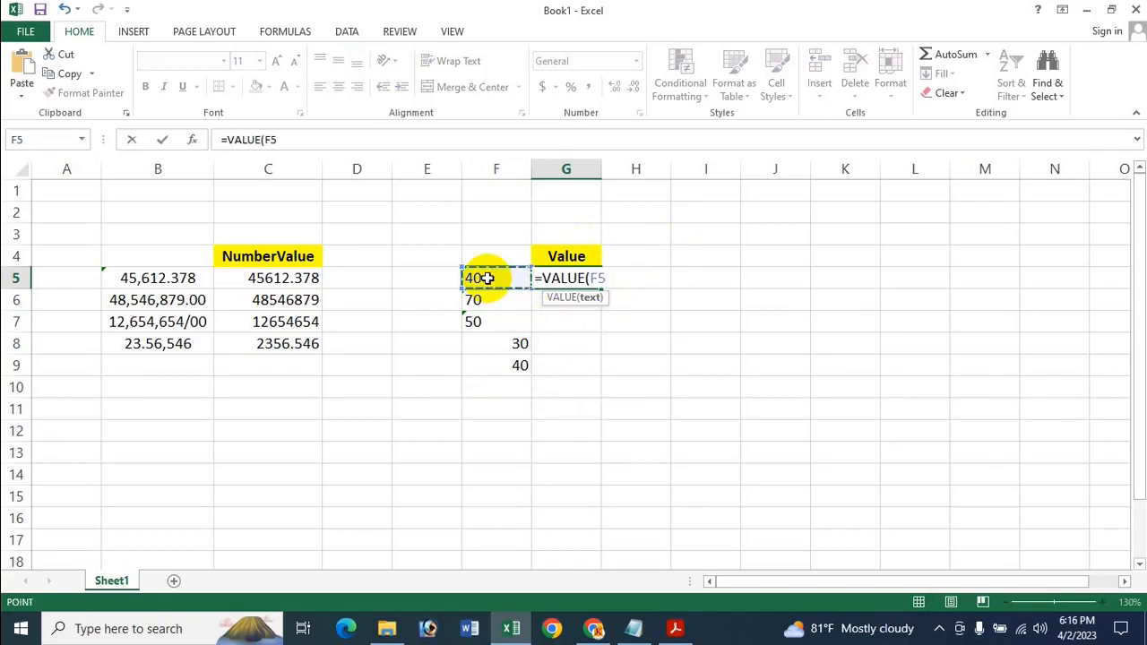
pyautogui.write(')')
pyautogui.press('Return')
pyautogui.click(576, 281)
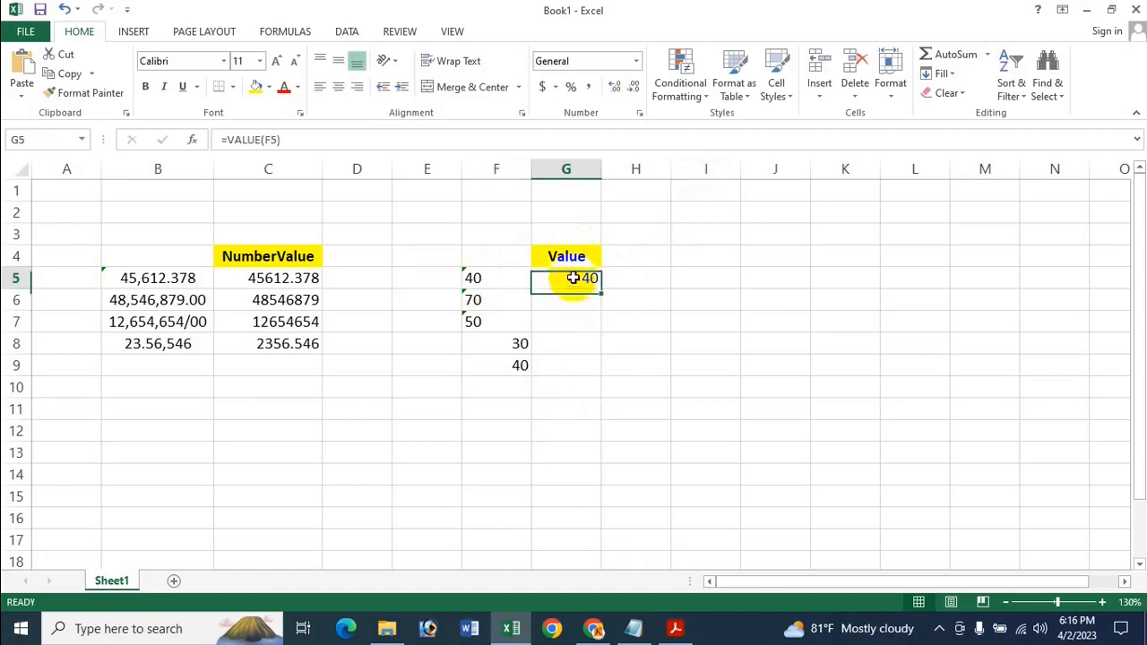
pyautogui.moveTo(599, 287); pyautogui.dragTo(563, 366)
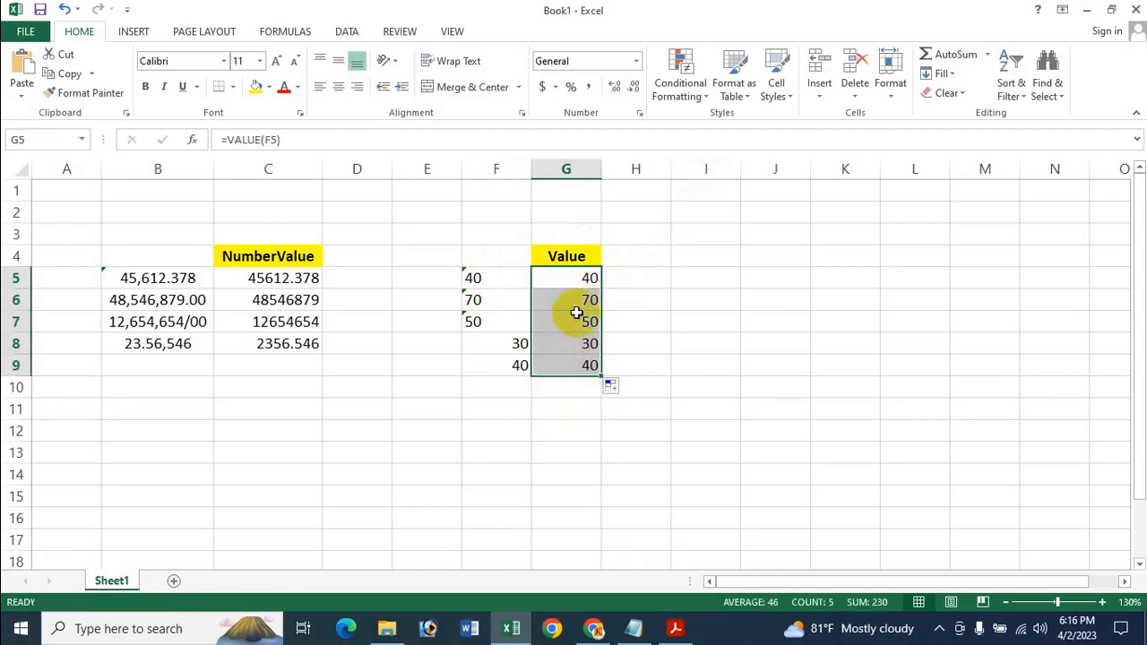
# Step: Total the converted values G5:G9 with a SUM formula in G10
pyautogui.click(591, 386)
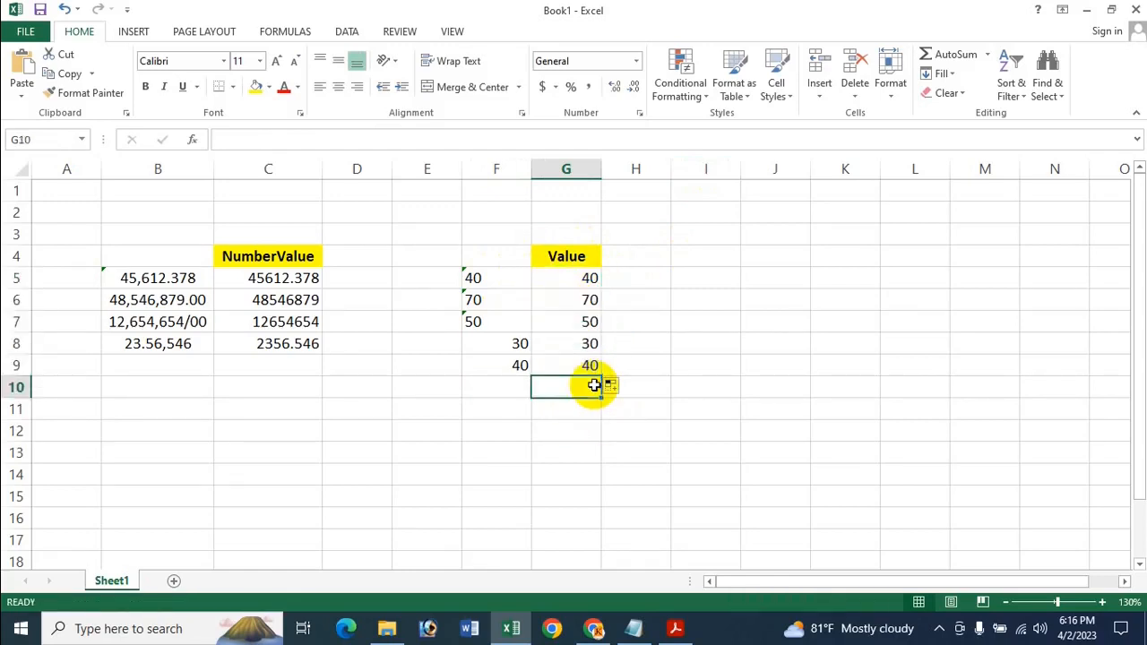
pyautogui.write('=Sum')
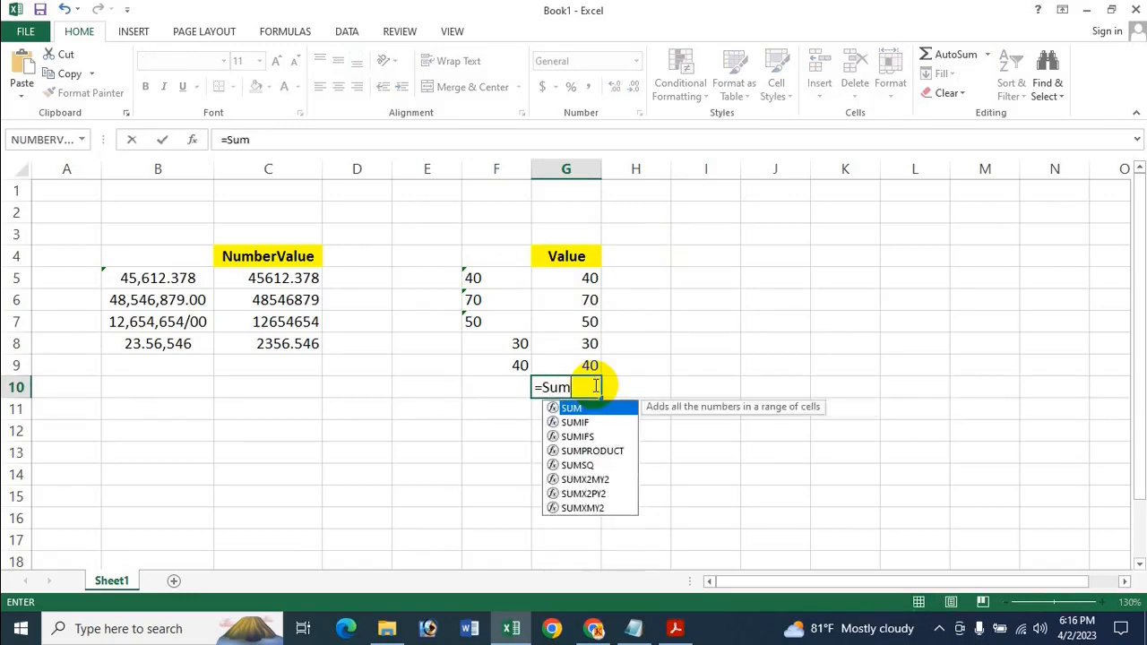
pyautogui.press('Tab')
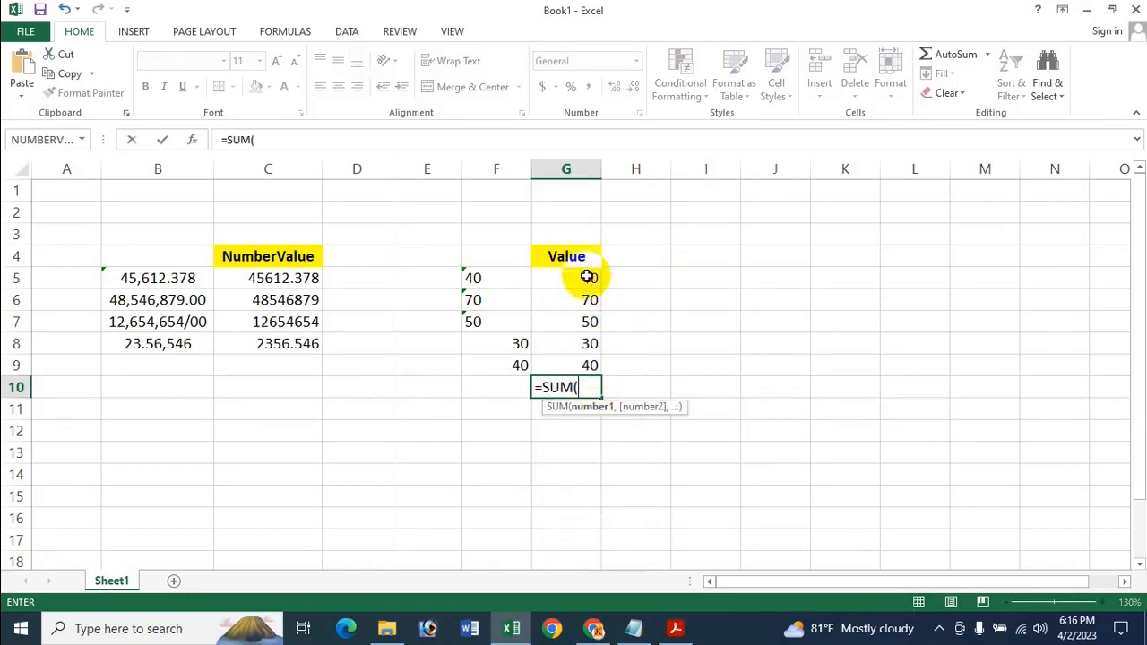
pyautogui.moveTo(586, 274); pyautogui.dragTo(580, 364)
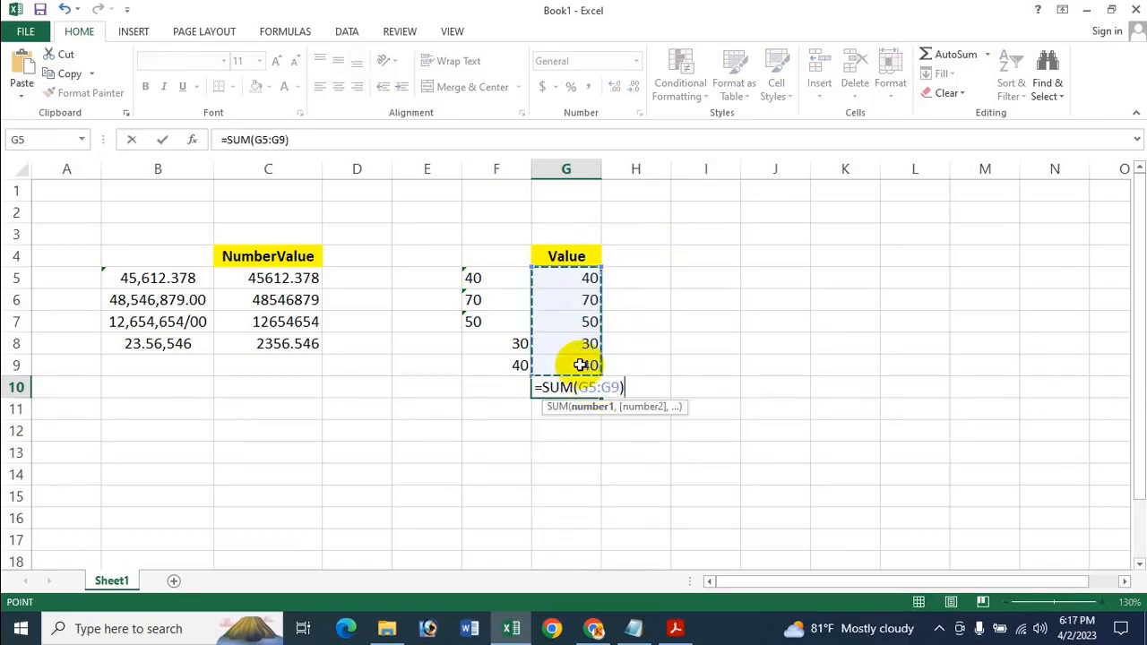
pyautogui.write(')')
pyautogui.press('Return')
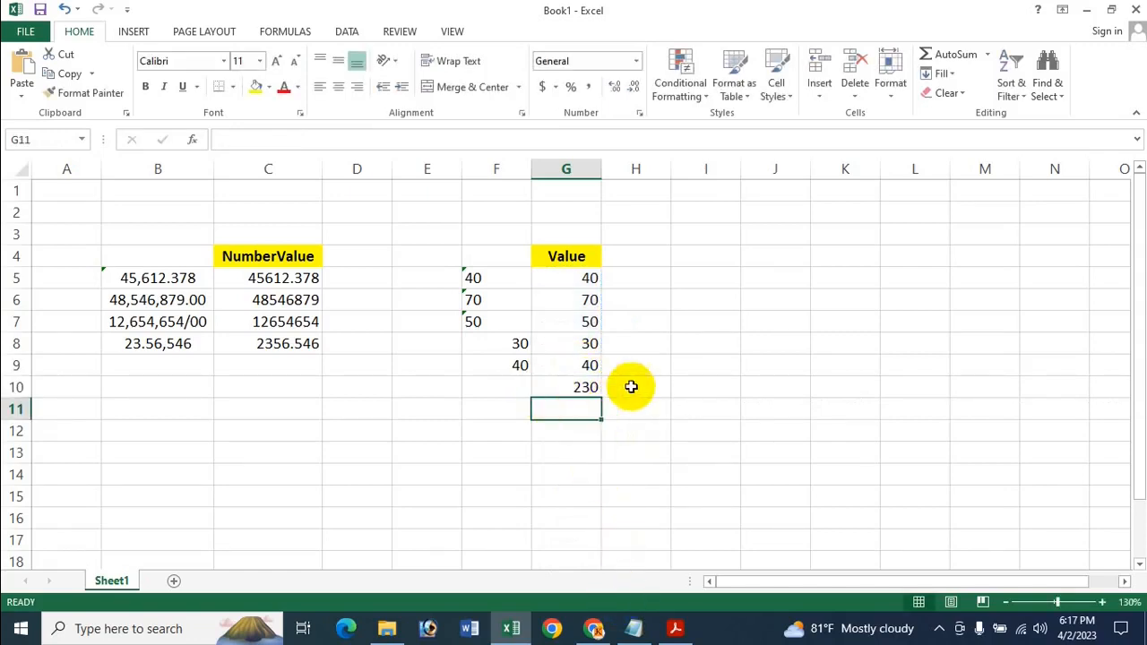
# Step: Deselect the results by selecting empty cell J8, and switch to the tutorial's title PDF in Adobe Acrobat
pyautogui.click(797, 343)
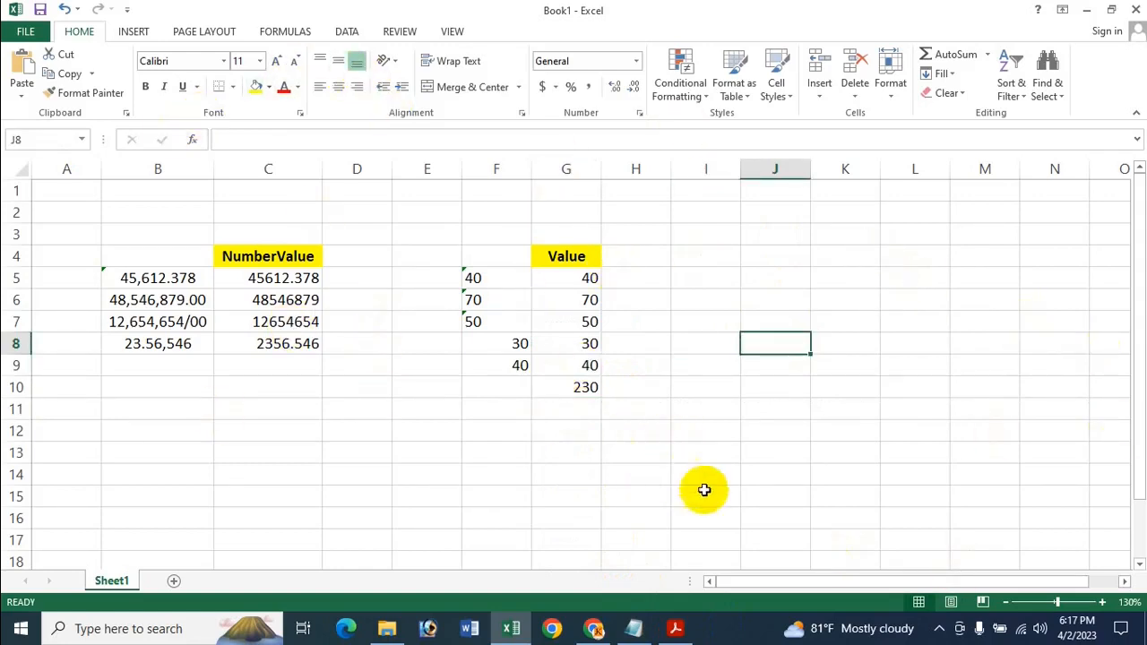
pyautogui.click(676, 629)
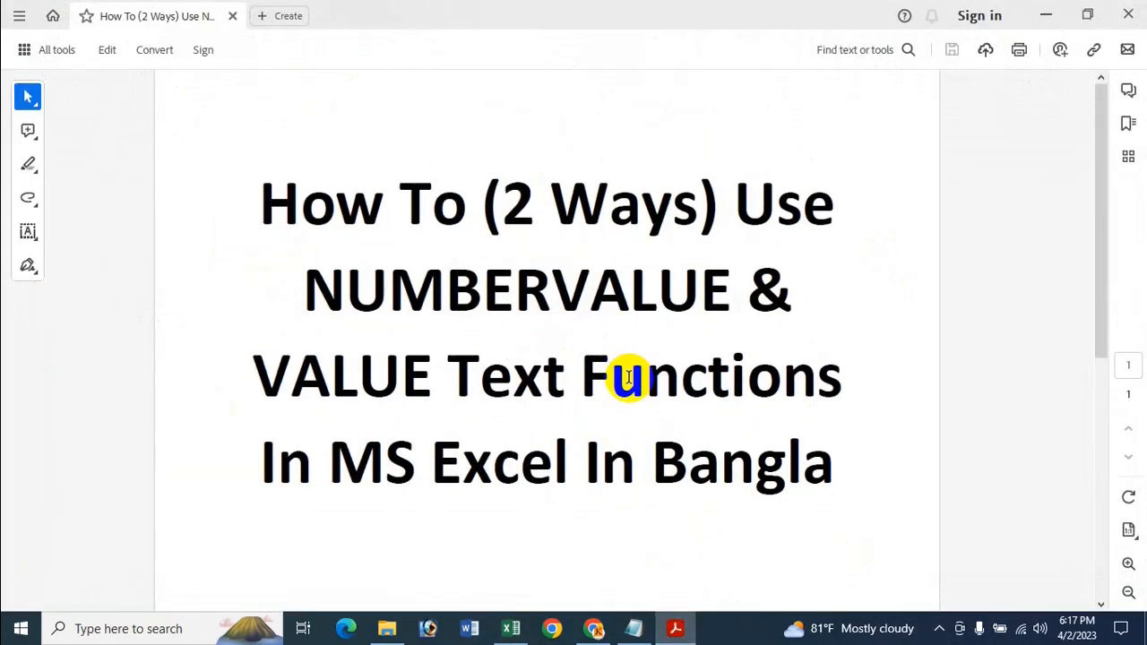